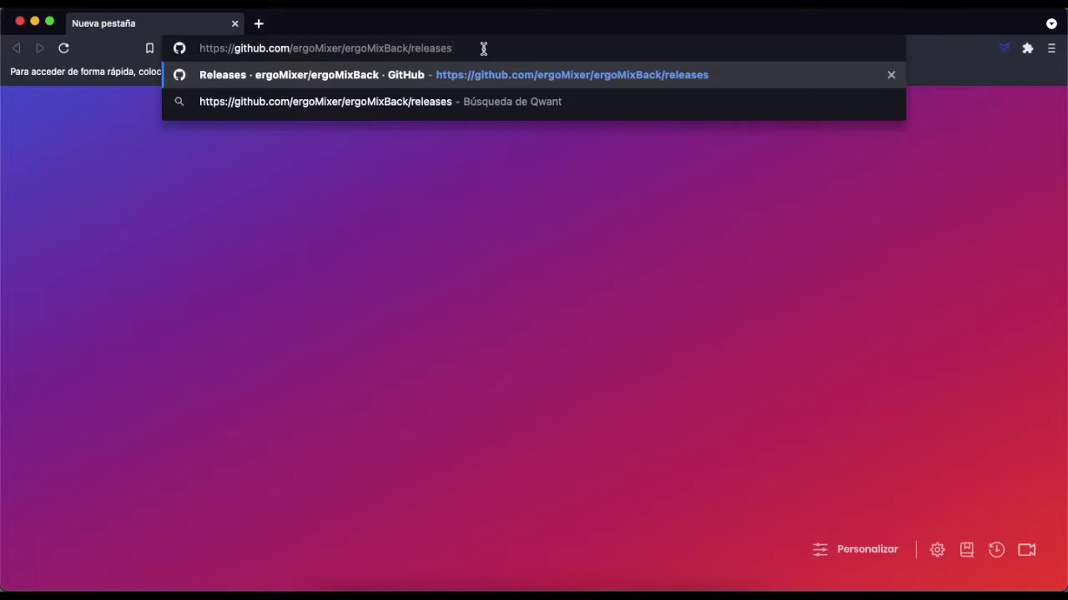
Open the ergoMixBack releases page on GitHub and save ergoMixer-3.3.5.dmg to the Descargas folder
{"action": "key", "text": "Return"}
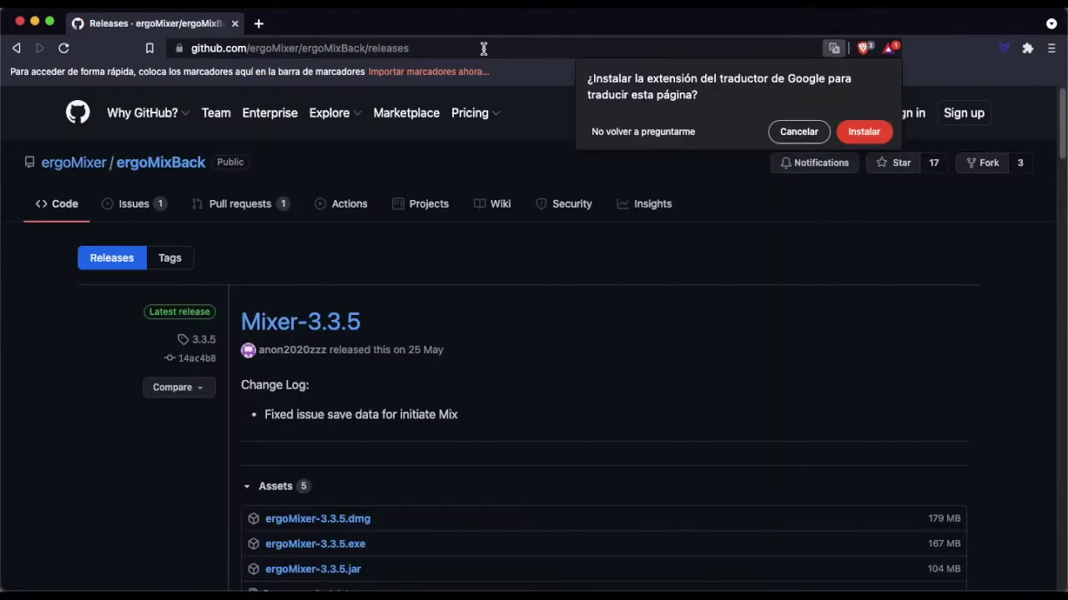
{"action": "scroll", "coordinate": [472, 425], "scroll_direction": "down", "scroll_amount": 2}
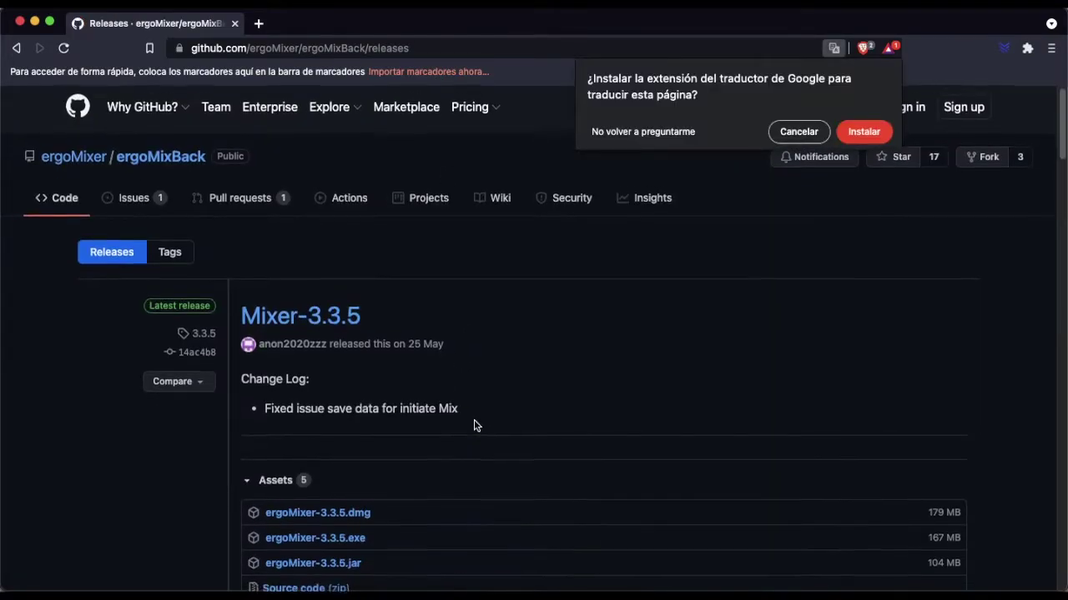
{"action": "scroll", "coordinate": [473, 426], "scroll_direction": "down", "scroll_amount": 4}
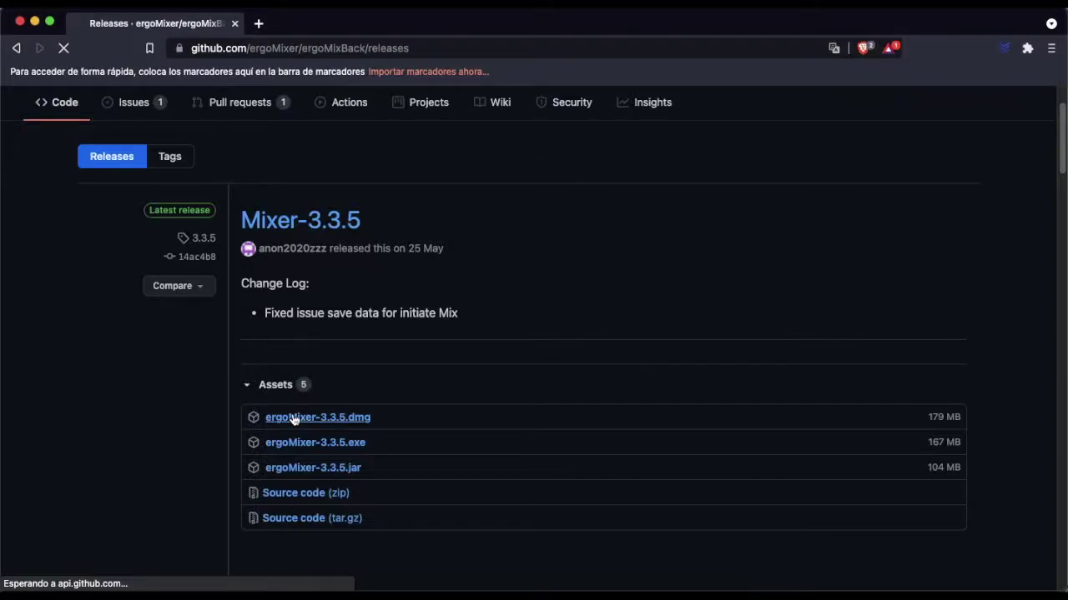
{"action": "left_click", "coordinate": [293, 418]}
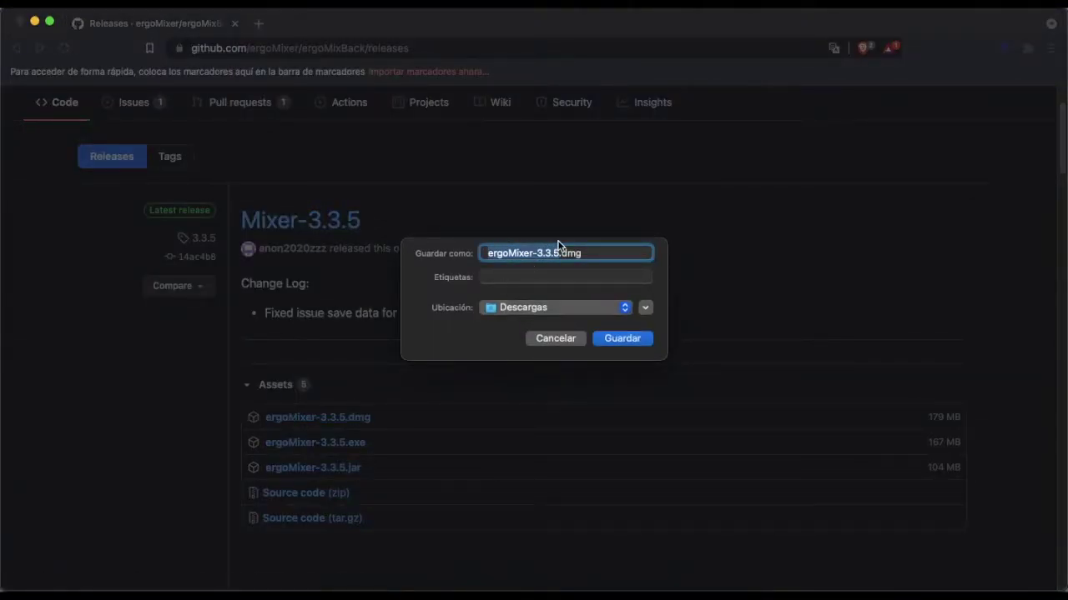
{"action": "left_click", "coordinate": [629, 348]}
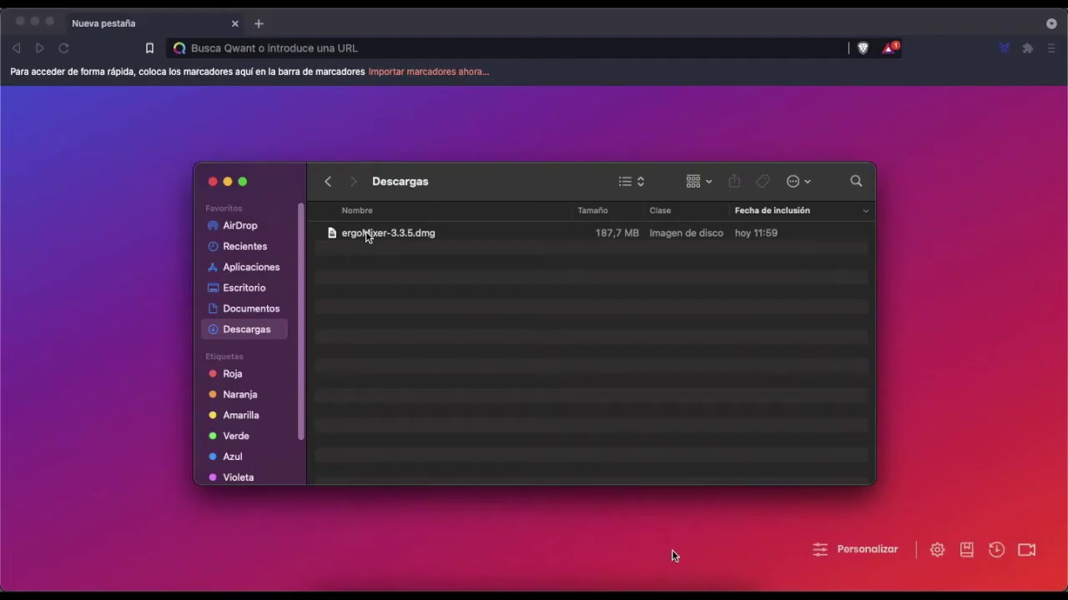
Open the ergoMixer-3.3.5.dmg disk image, copy ergoMixer into Applications and close the disk image window
{"action": "left_click", "coordinate": [366, 238]}
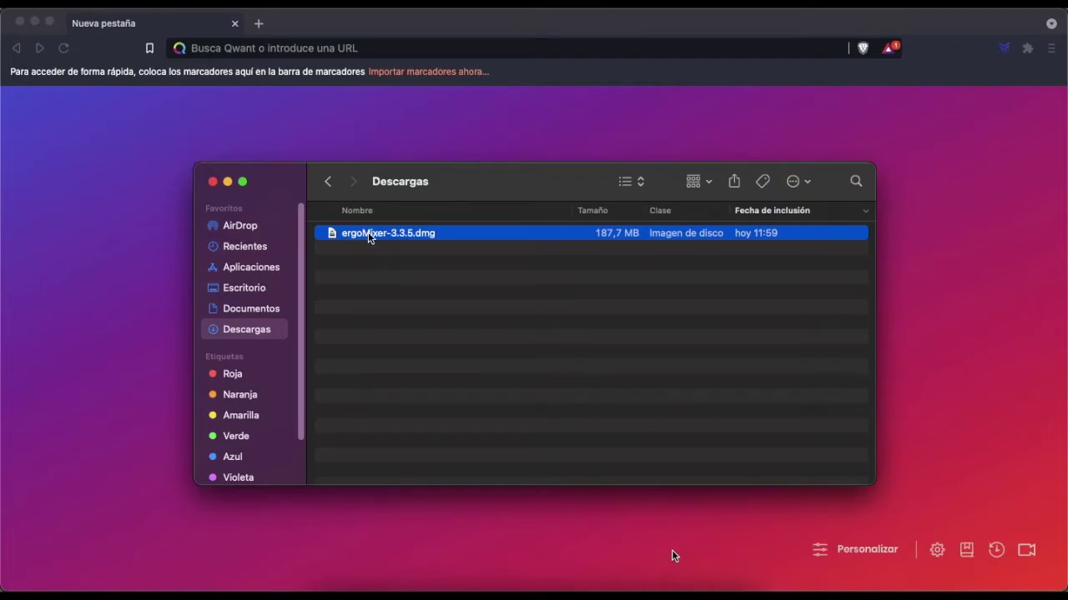
{"action": "double_click", "coordinate": [369, 238]}
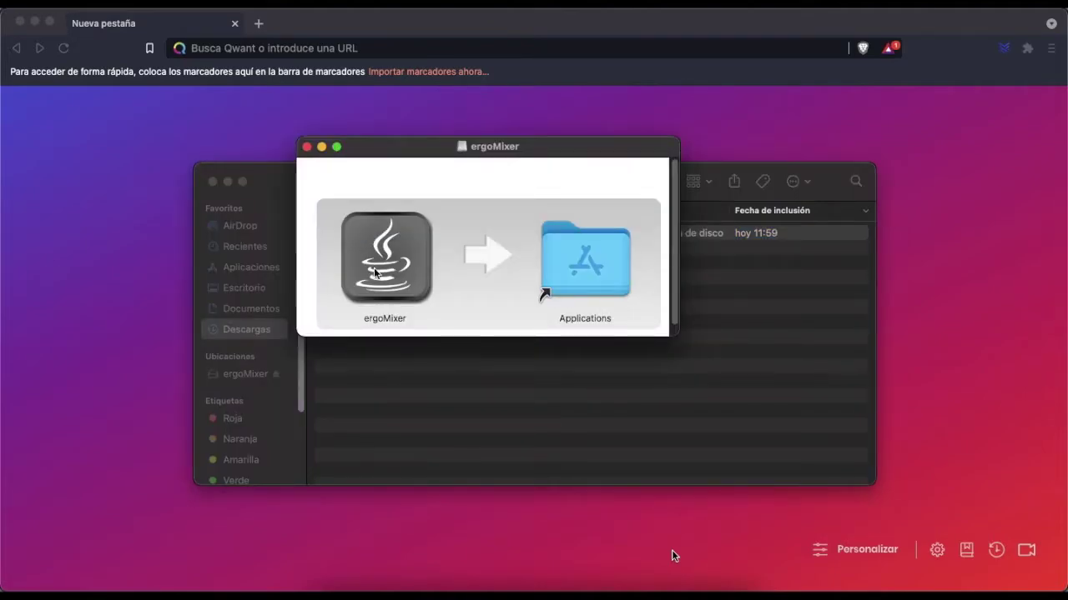
{"action": "left_click_drag", "start_coordinate": [374, 273], "coordinate": [560, 263]}
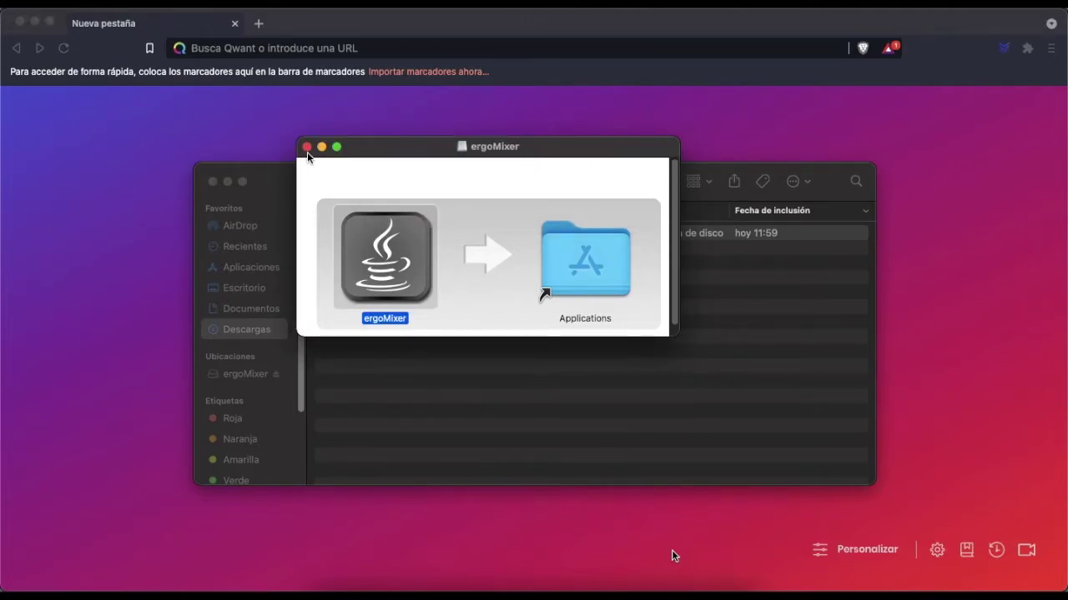
{"action": "left_click", "coordinate": [306, 147]}
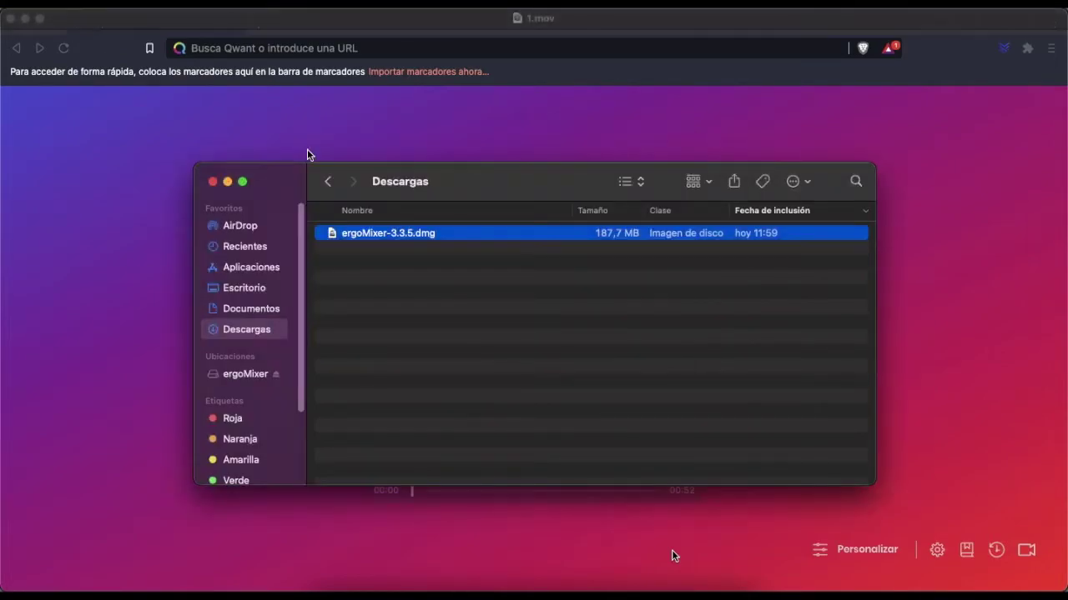
Try to open ergoMixer from the Aplicaciones folder and dismiss the security warning without trashing the app
{"action": "left_click", "coordinate": [249, 271]}
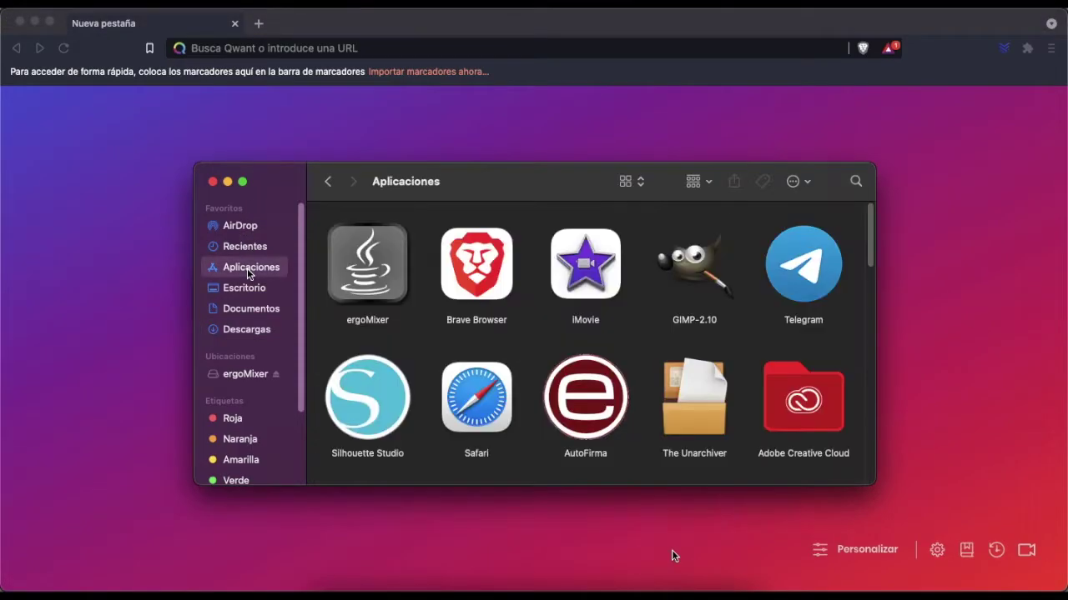
{"action": "right_click", "coordinate": [375, 271]}
{"action": "left_click", "coordinate": [385, 276]}
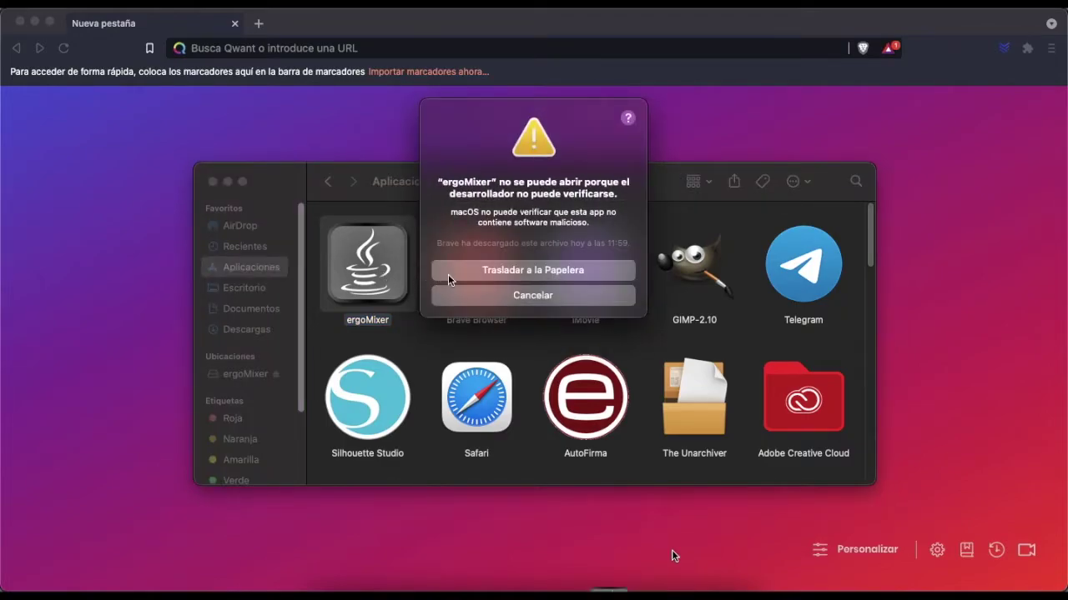
{"action": "left_click", "coordinate": [519, 298]}
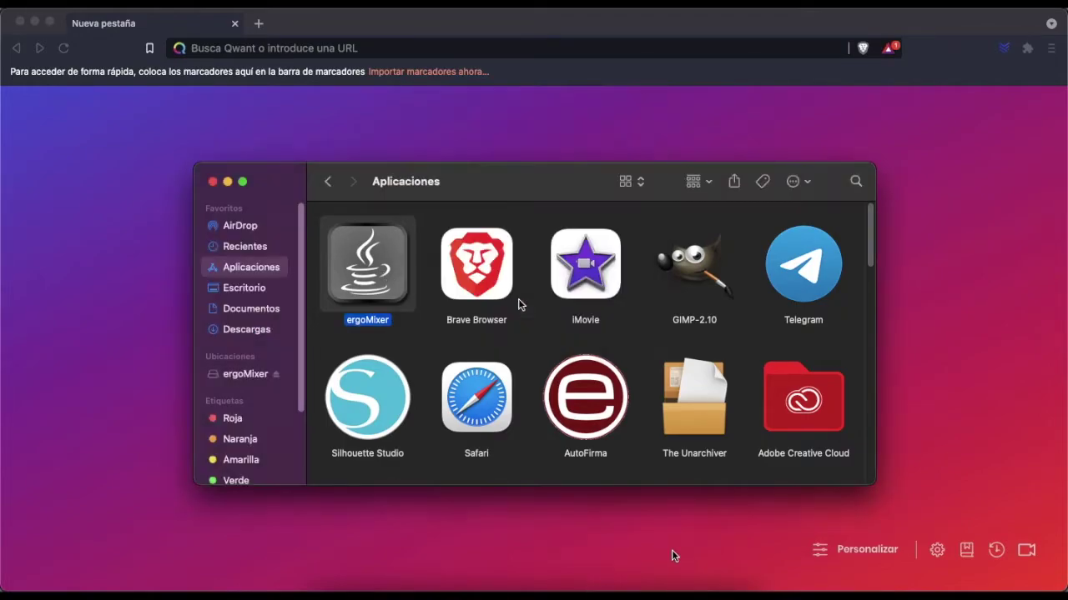
Open ergoMixer again, allow it to run despite the unverified developer, and accept its startup notice
{"action": "right_click", "coordinate": [360, 279]}
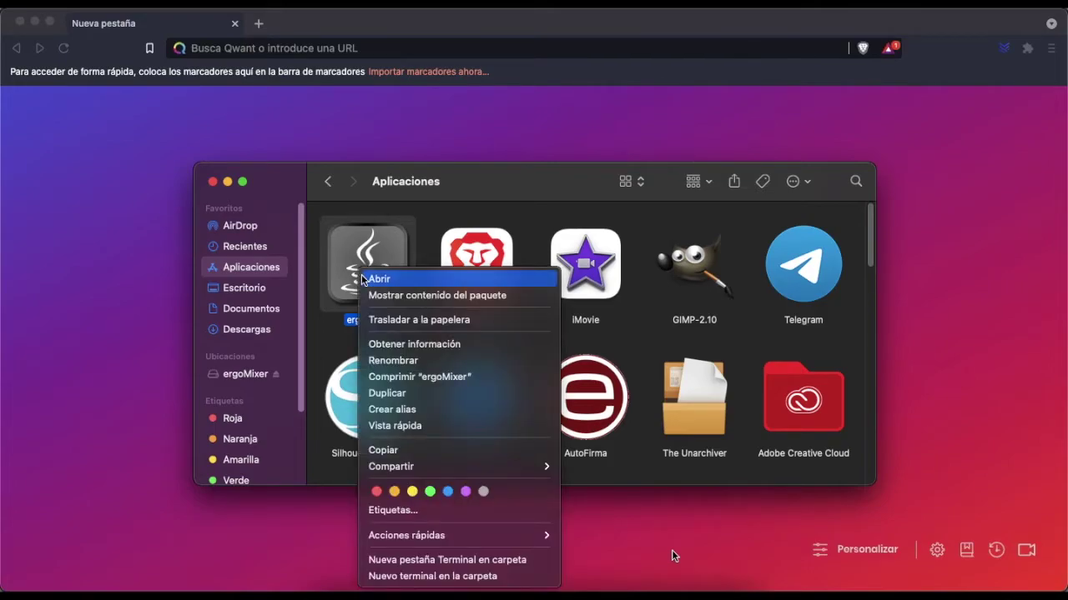
{"action": "left_click", "coordinate": [369, 279]}
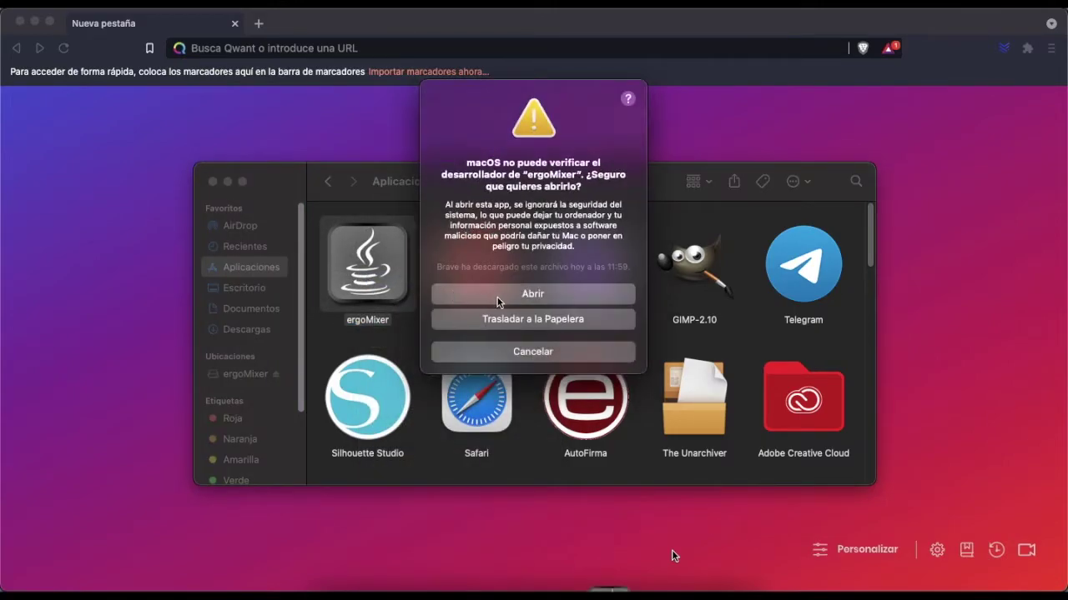
{"action": "left_click", "coordinate": [499, 298]}
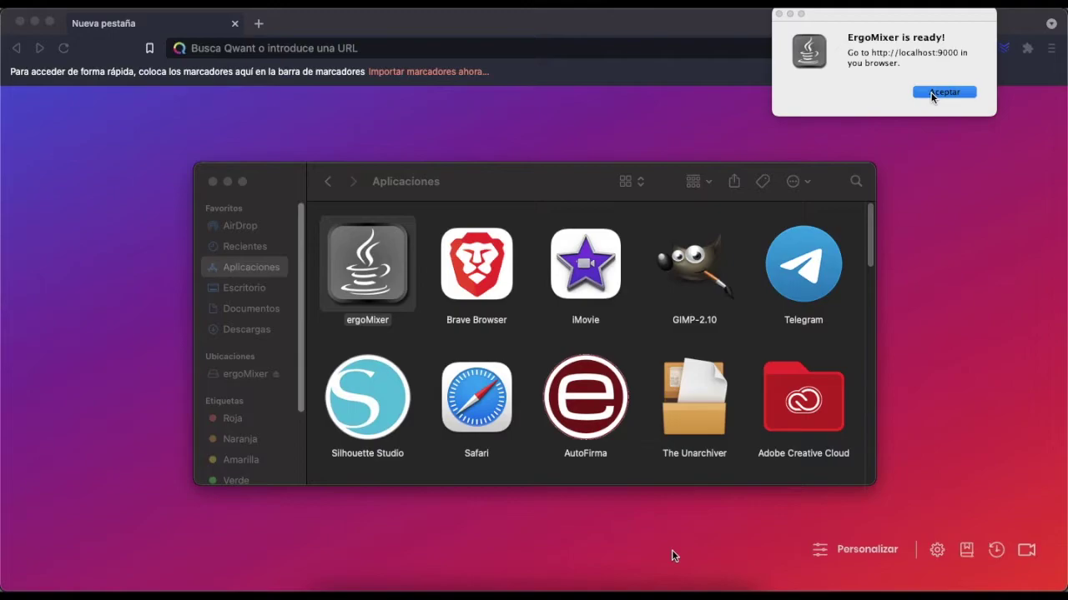
{"action": "left_click", "coordinate": [932, 94]}
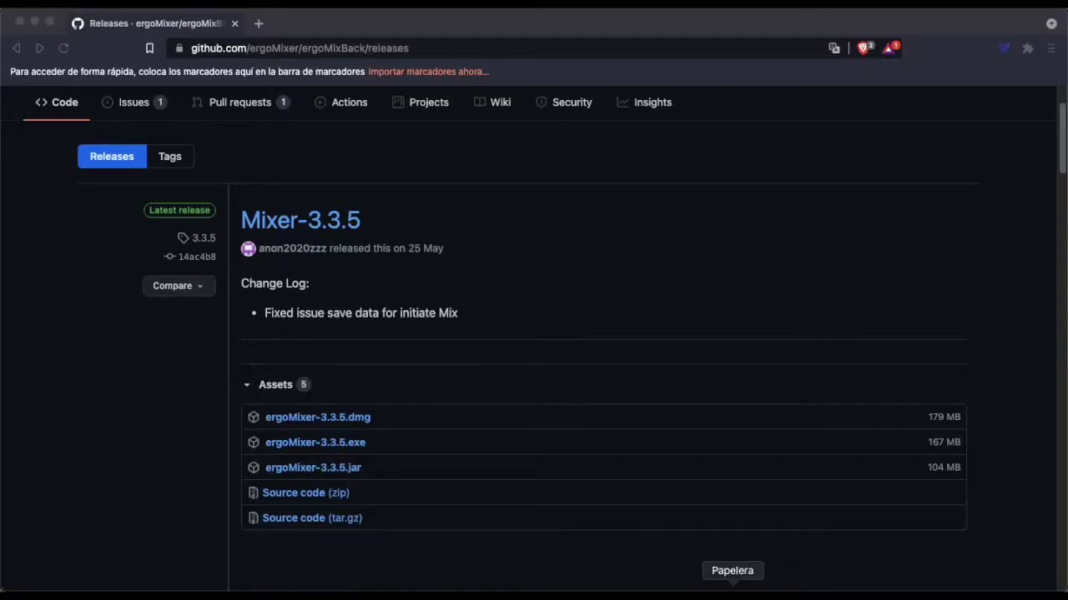
{"action": "left_click", "coordinate": [258, 25]}
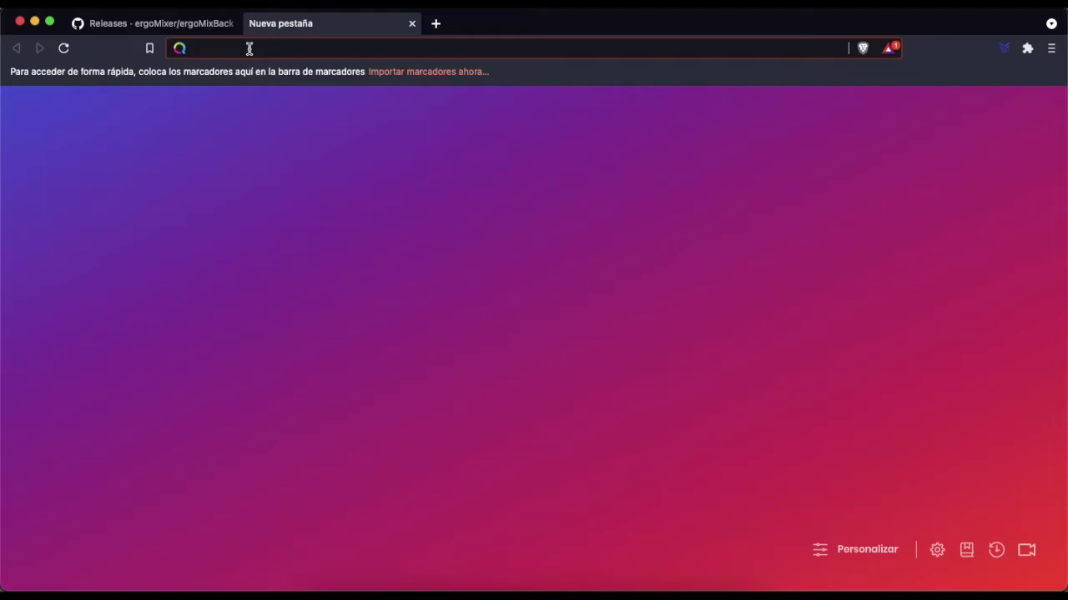
{"action": "type", "text": "http://localhost:9000/"}
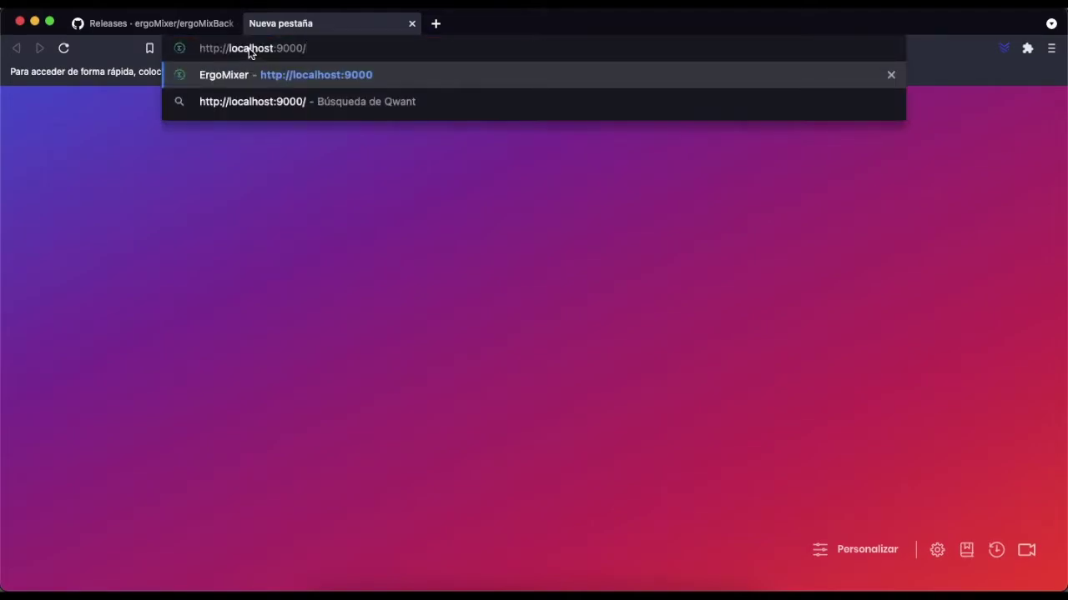
{"action": "key", "text": "Return"}
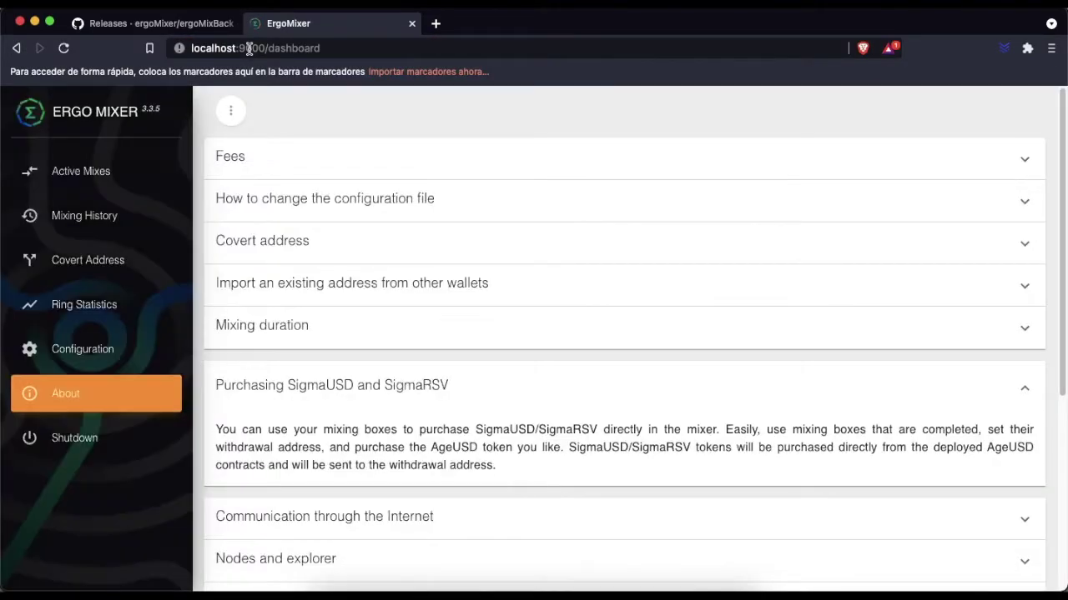
{"action": "scroll", "coordinate": [505, 460], "scroll_direction": "down", "scroll_amount": 3}
{"action": "scroll", "coordinate": [505, 463], "scroll_direction": "down", "scroll_amount": 1}
{"action": "scroll", "coordinate": [505, 463], "scroll_direction": "up", "scroll_amount": 4}
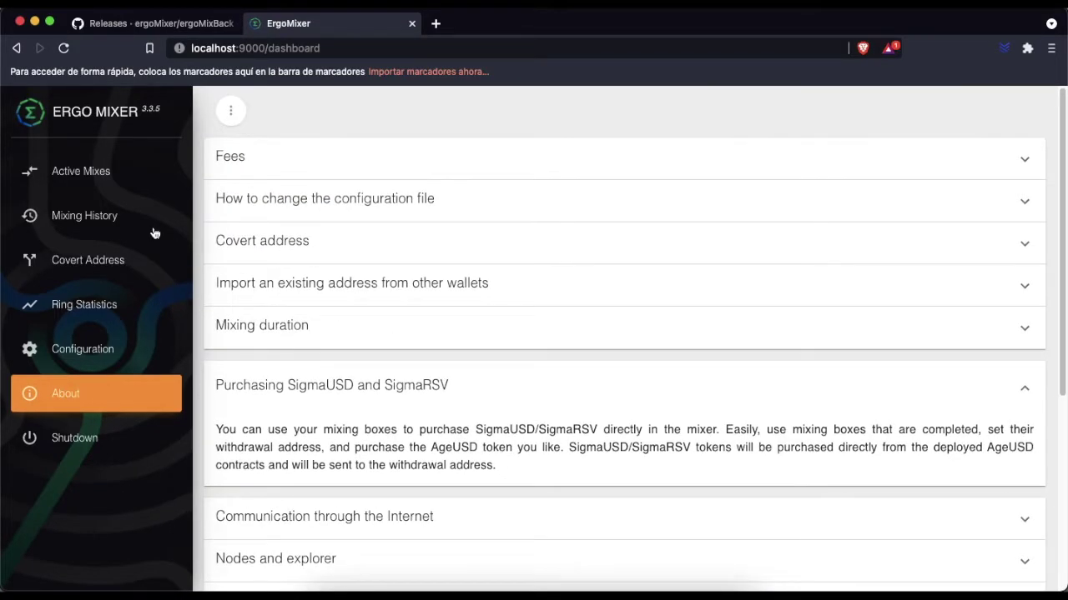
Go to the active mixes and start a new mix
{"action": "left_click", "coordinate": [76, 169]}
{"action": "left_click", "coordinate": [670, 409]}
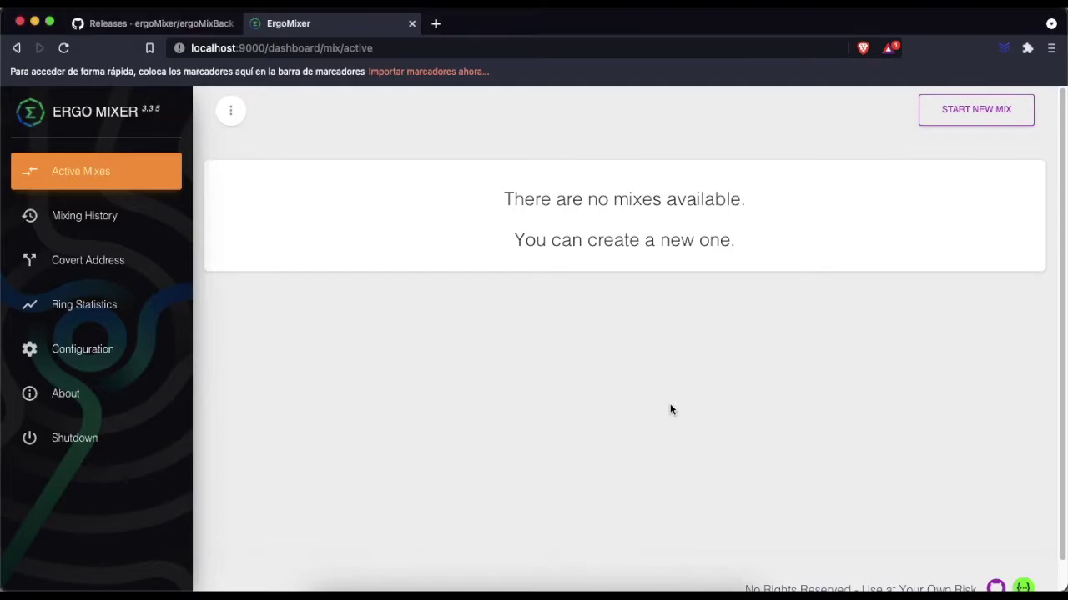
{"action": "left_click", "coordinate": [973, 117]}
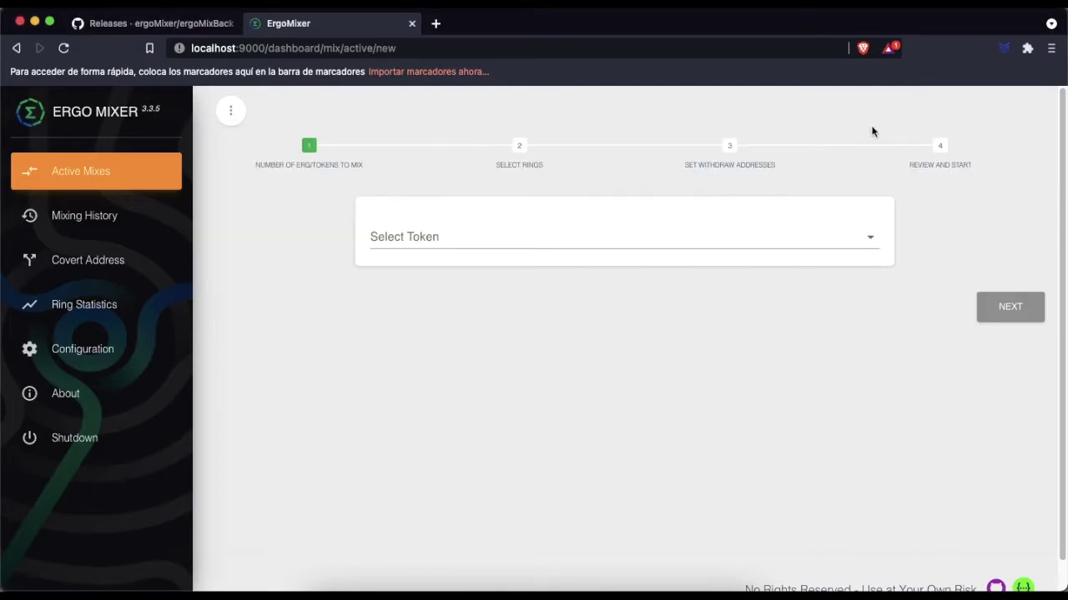
Choose kushti as the token to mix, set the amount to 2000, and continue to ring selection
{"action": "left_click", "coordinate": [375, 237]}
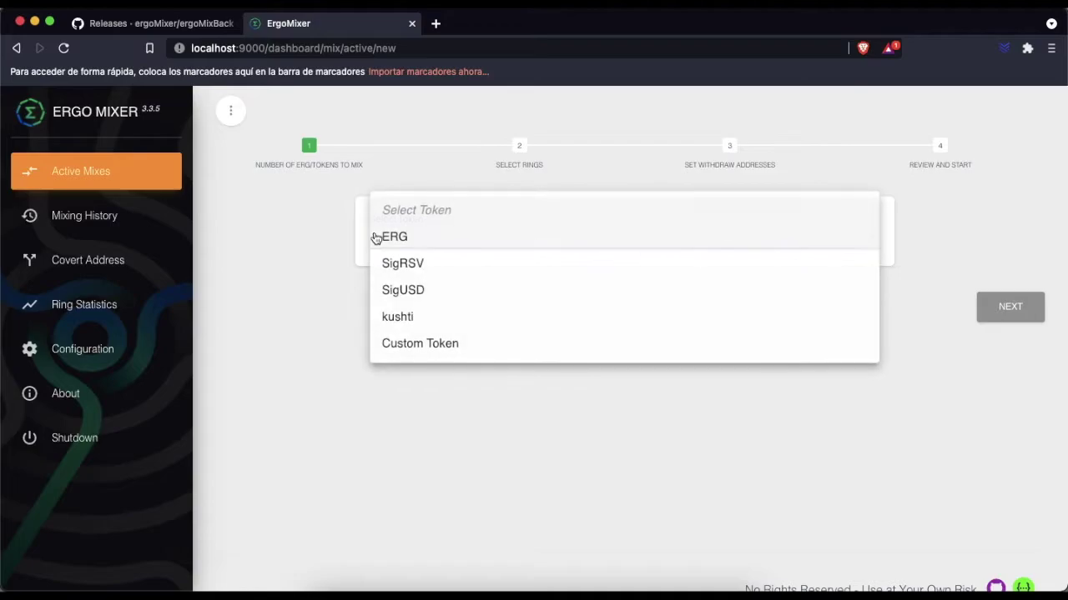
{"action": "left_click", "coordinate": [387, 321]}
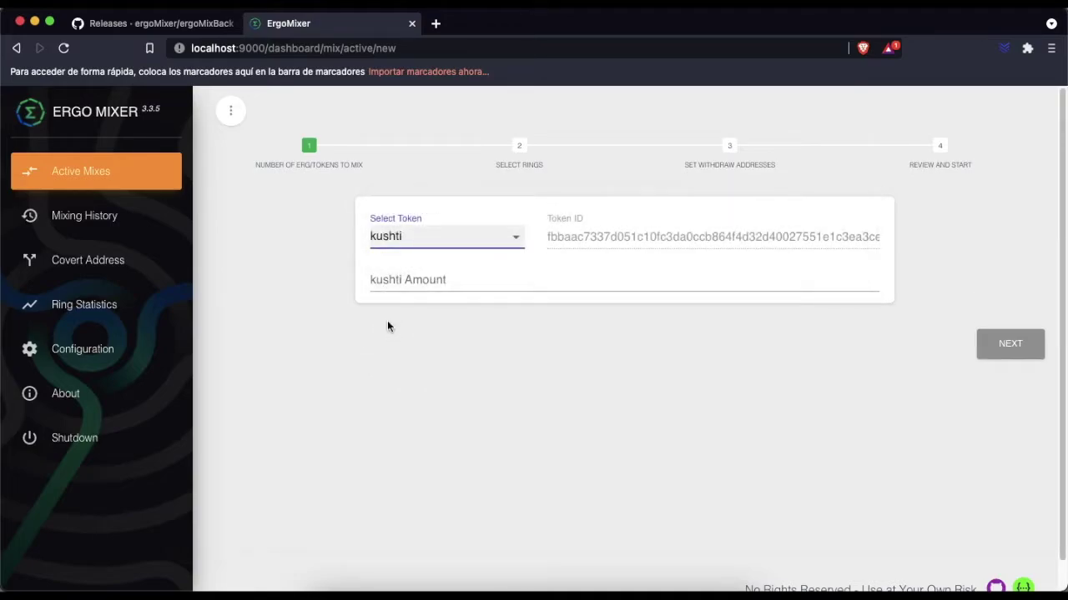
{"action": "left_click", "coordinate": [401, 280]}
{"action": "type", "text": "200"}
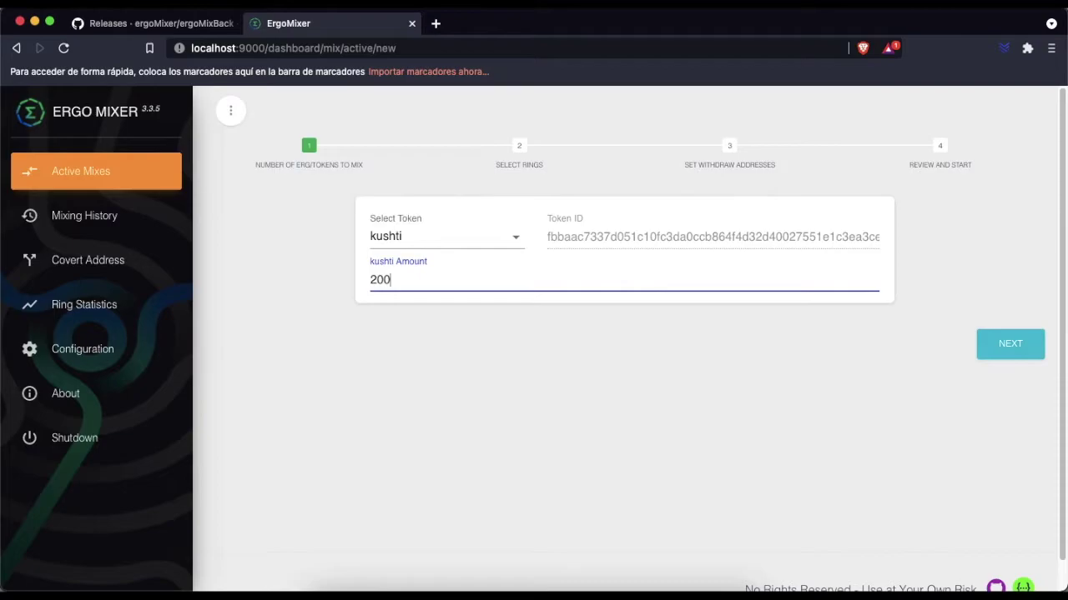
{"action": "type", "text": "0"}
{"action": "left_click", "coordinate": [1005, 353]}
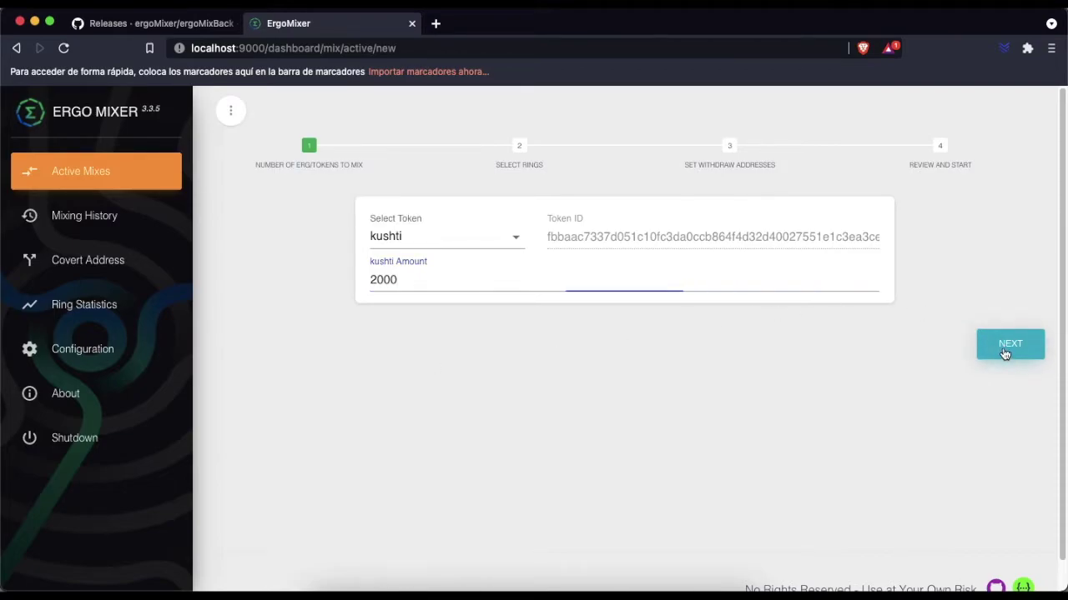
Allocate two boxes to the 1000 kushti ring and continue to the withdraw addresses
{"action": "scroll", "coordinate": [480, 441], "scroll_direction": "down", "scroll_amount": 3}
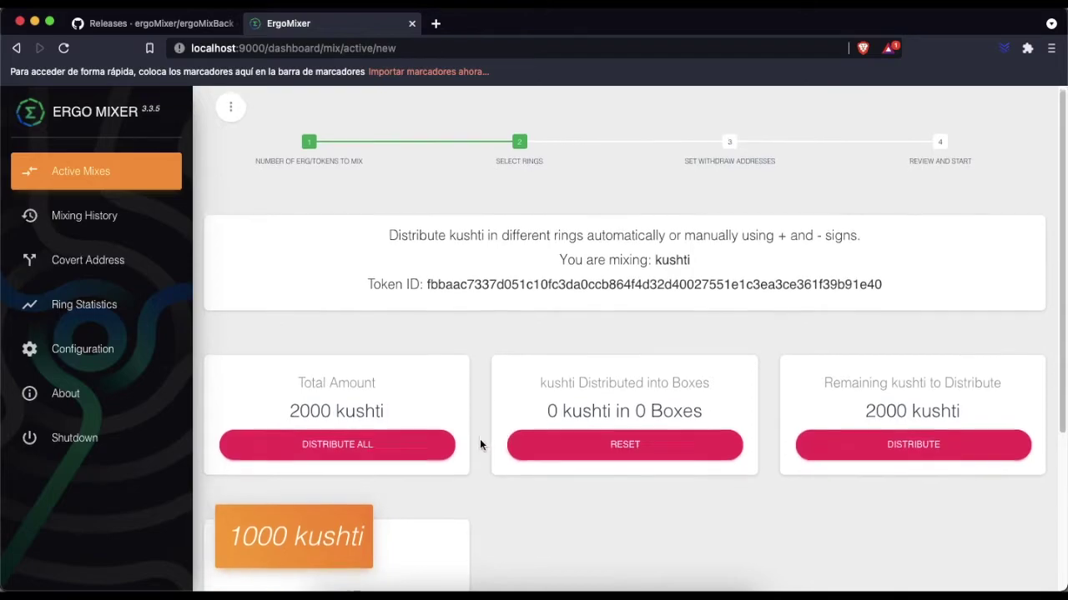
{"action": "left_click", "coordinate": [399, 492]}
{"action": "left_click", "coordinate": [400, 492]}
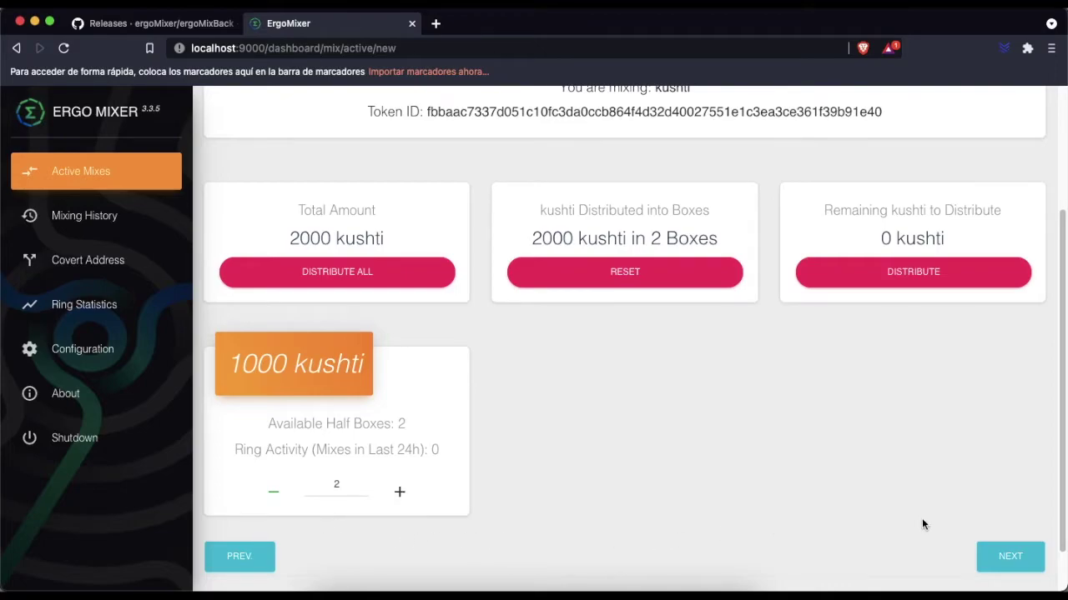
{"action": "left_click", "coordinate": [1007, 558]}
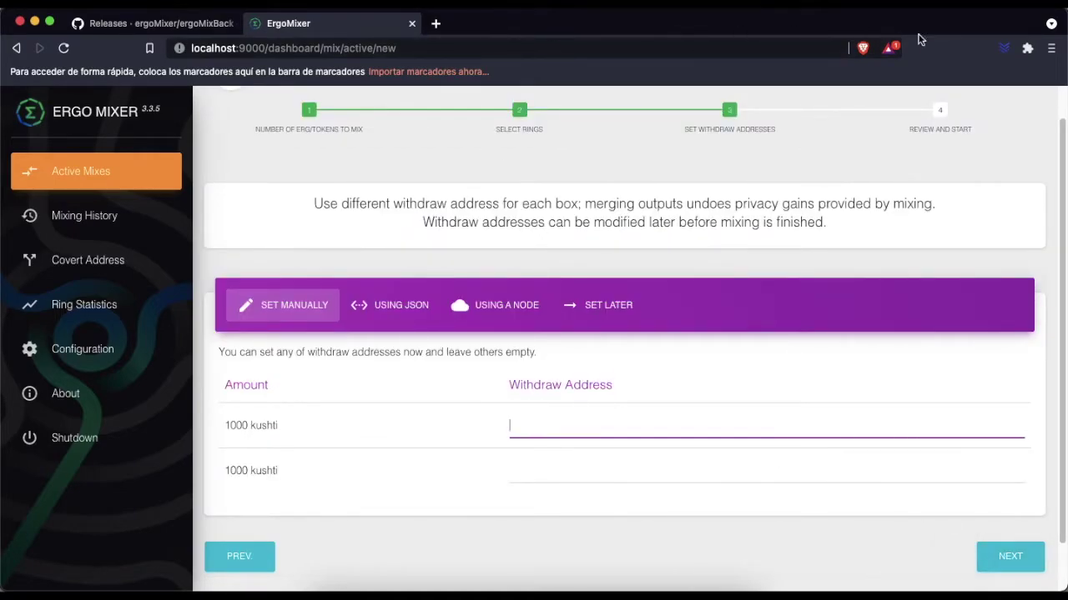
Copy the receive address from the Yoroi wallet and paste it as the first 1000 kushti box's withdraw address in ErgoMixer
{"action": "left_click", "coordinate": [1004, 50]}
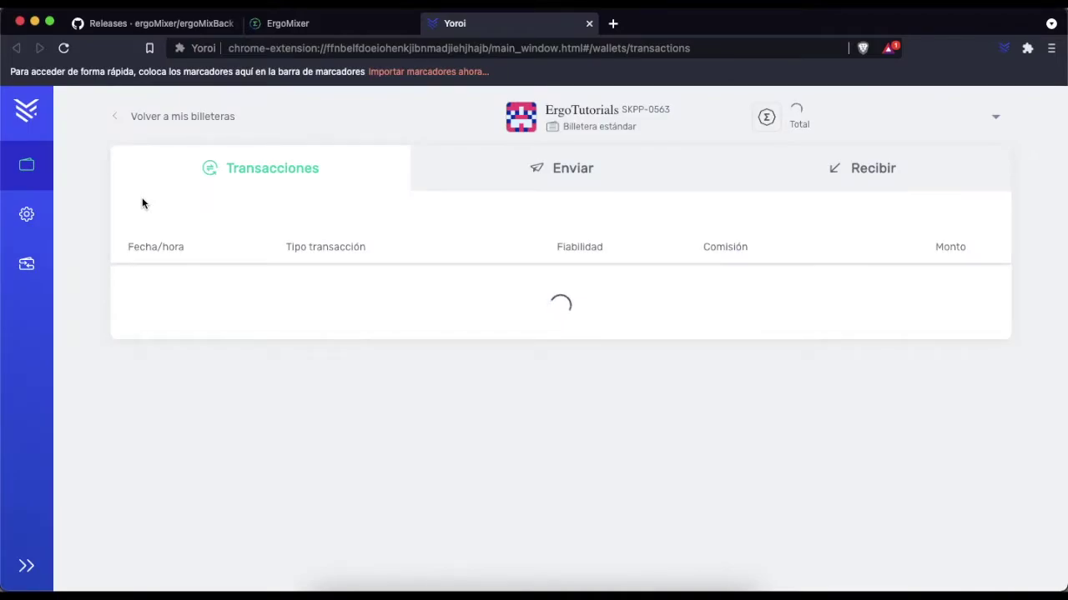
{"action": "left_click", "coordinate": [870, 171]}
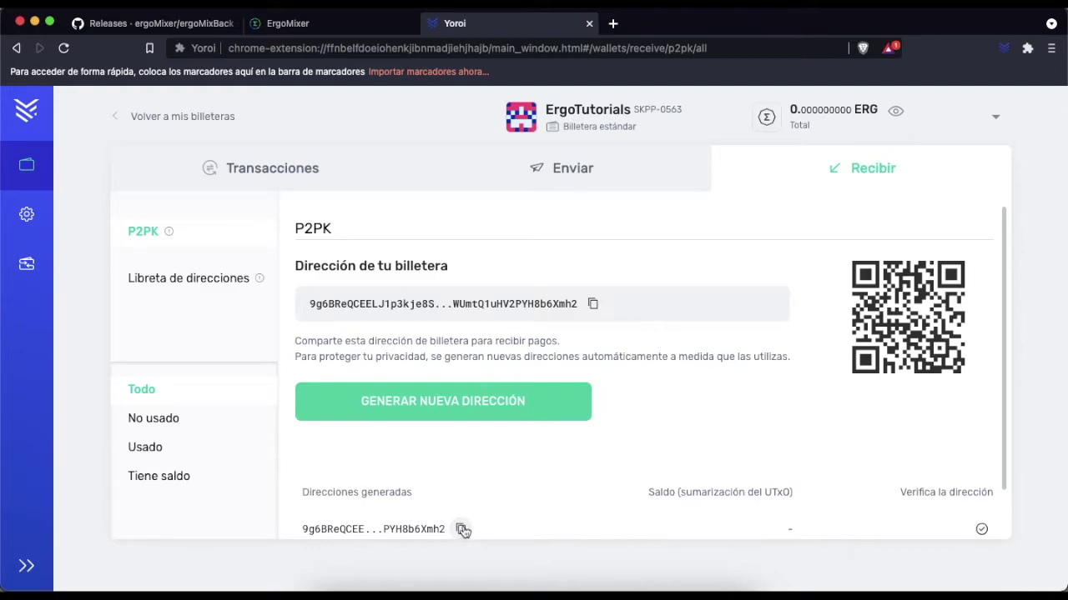
{"action": "left_click", "coordinate": [325, 23]}
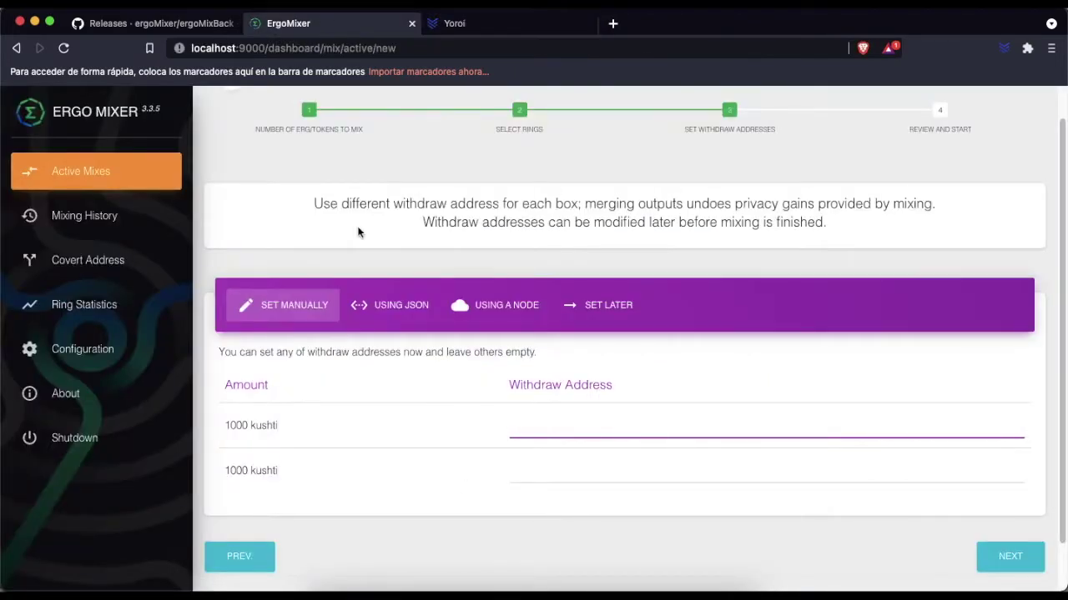
{"action": "right_click", "coordinate": [553, 428]}
{"action": "left_click", "coordinate": [576, 454]}
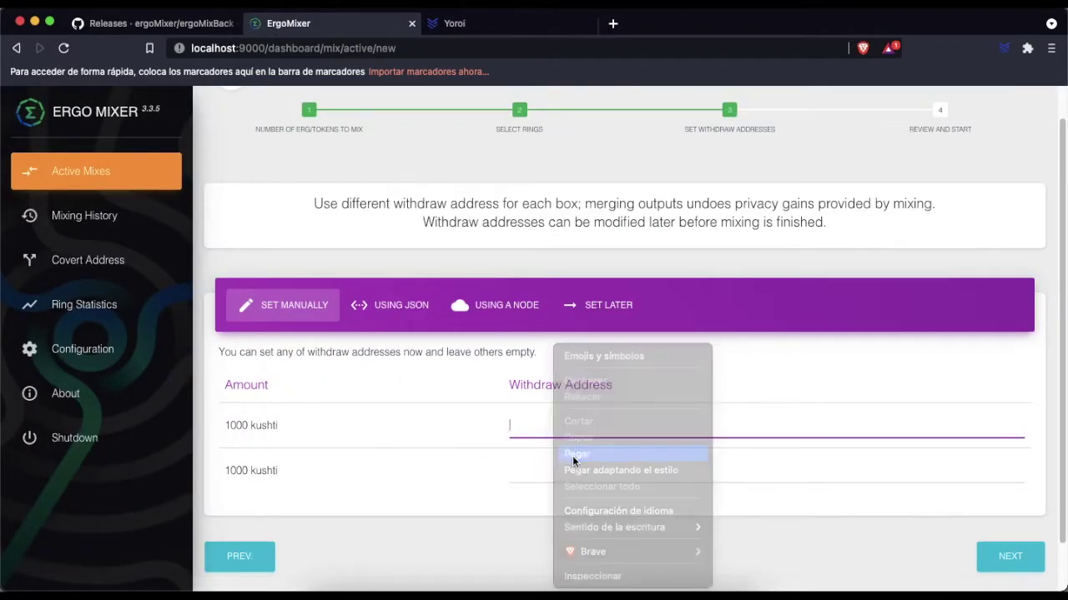
Switch to the Yoroi wallet, generate a new receive address and copy it
{"action": "left_click", "coordinate": [480, 24]}
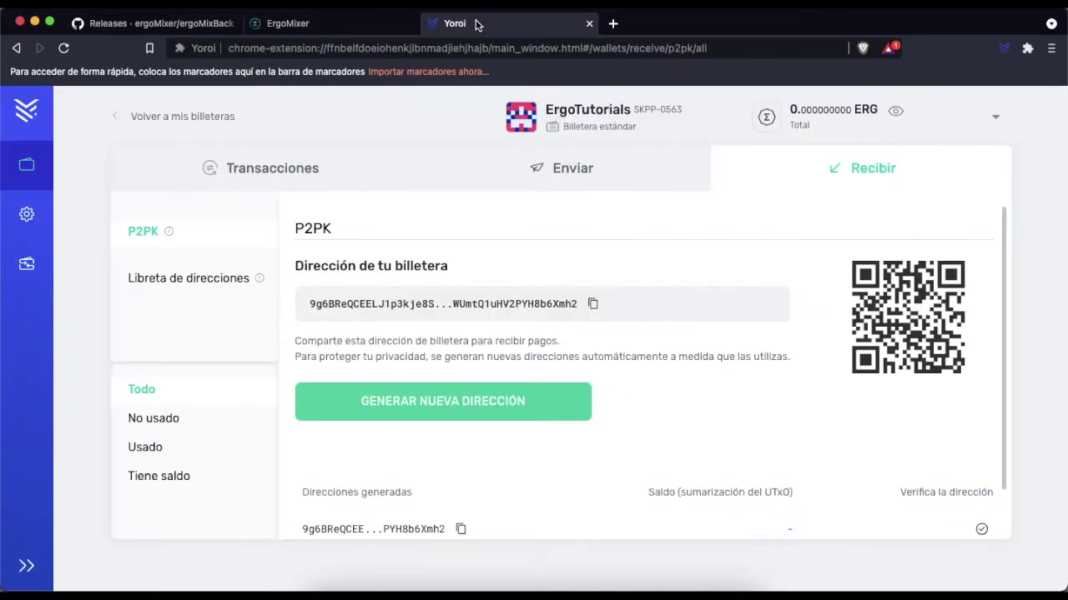
{"action": "left_click", "coordinate": [468, 403]}
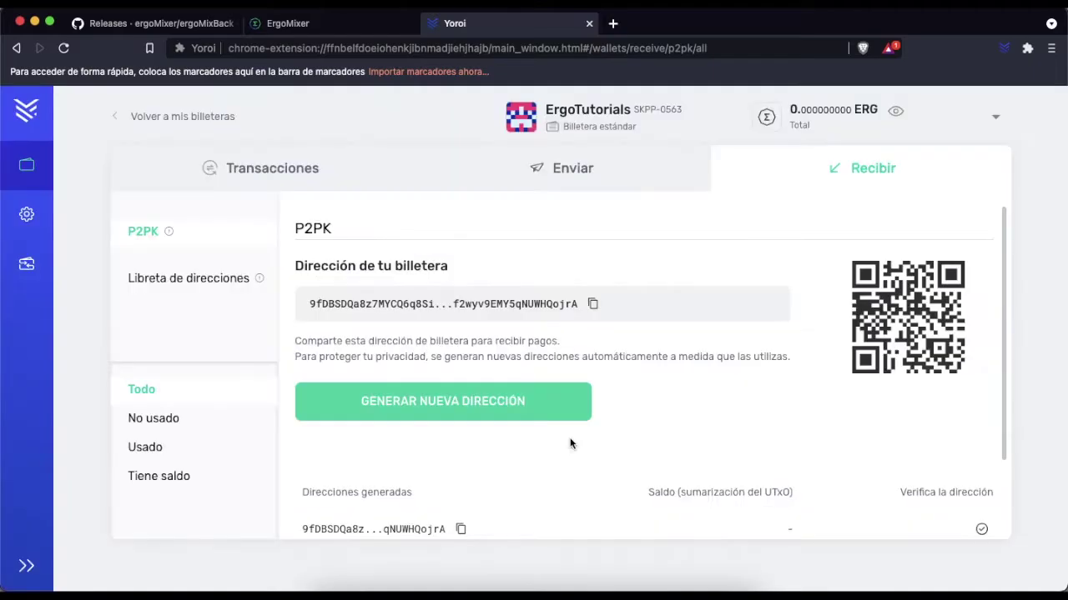
{"action": "scroll", "coordinate": [570, 444], "scroll_direction": "down", "scroll_amount": 2}
{"action": "left_click", "coordinate": [461, 447]}
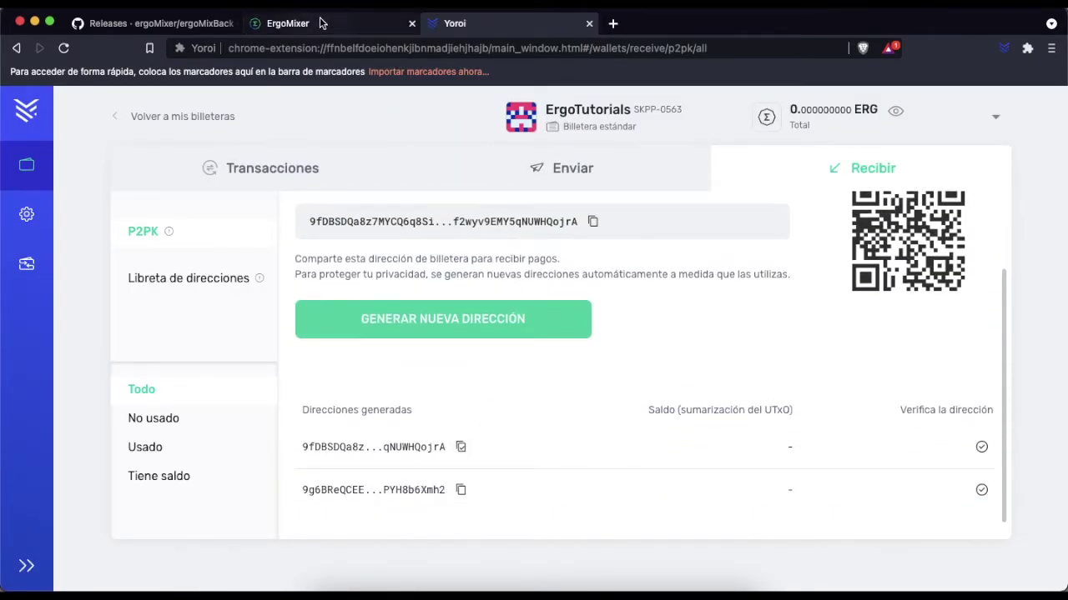
Paste the copied address as the second 1000 kushti box's withdraw address in ErgoMixer and continue to the review
{"action": "left_click", "coordinate": [287, 24]}
{"action": "right_click", "coordinate": [541, 469]}
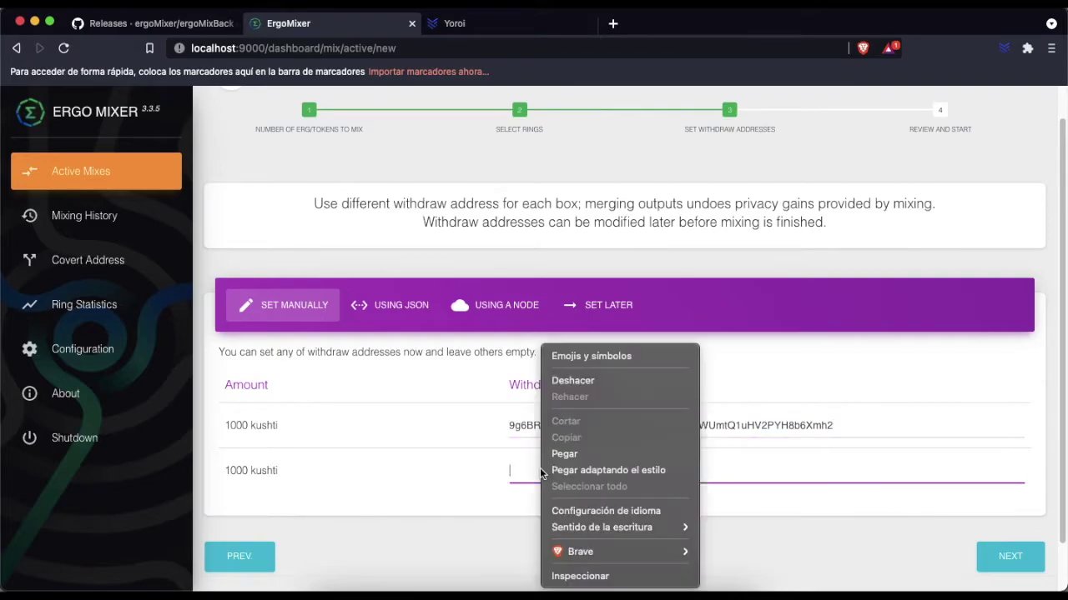
{"action": "left_click", "coordinate": [561, 451]}
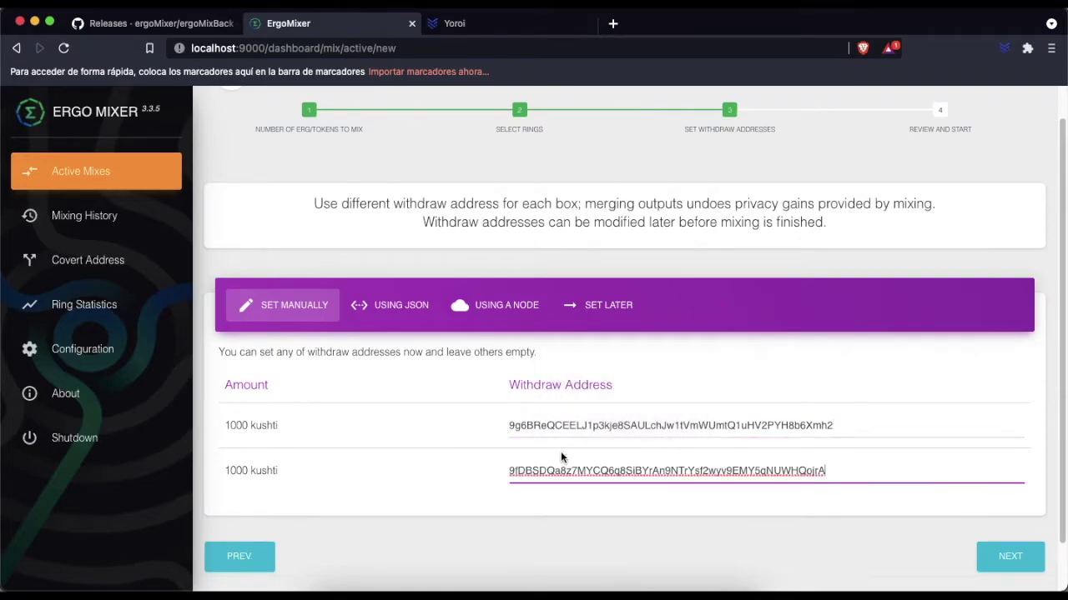
{"action": "left_click", "coordinate": [488, 504]}
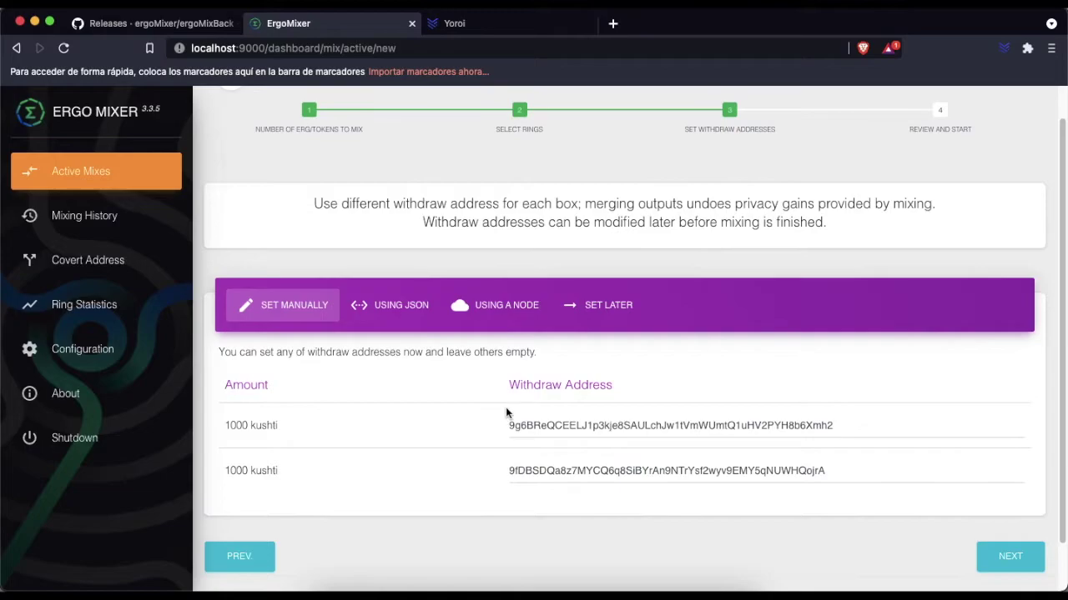
{"action": "left_click", "coordinate": [1010, 556]}
Compare the cost per box and approximate rounds of mixing levels 1 to 4, ending on Level 3
{"action": "scroll", "coordinate": [547, 484], "scroll_direction": "down", "scroll_amount": 3}
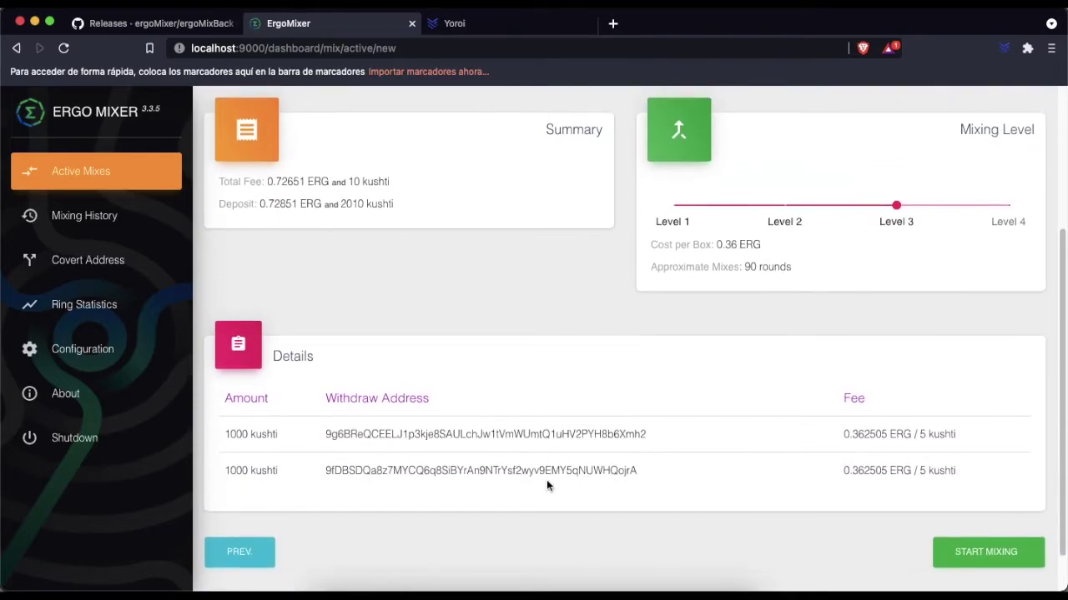
{"action": "left_click", "coordinate": [787, 217]}
{"action": "left_click", "coordinate": [676, 217]}
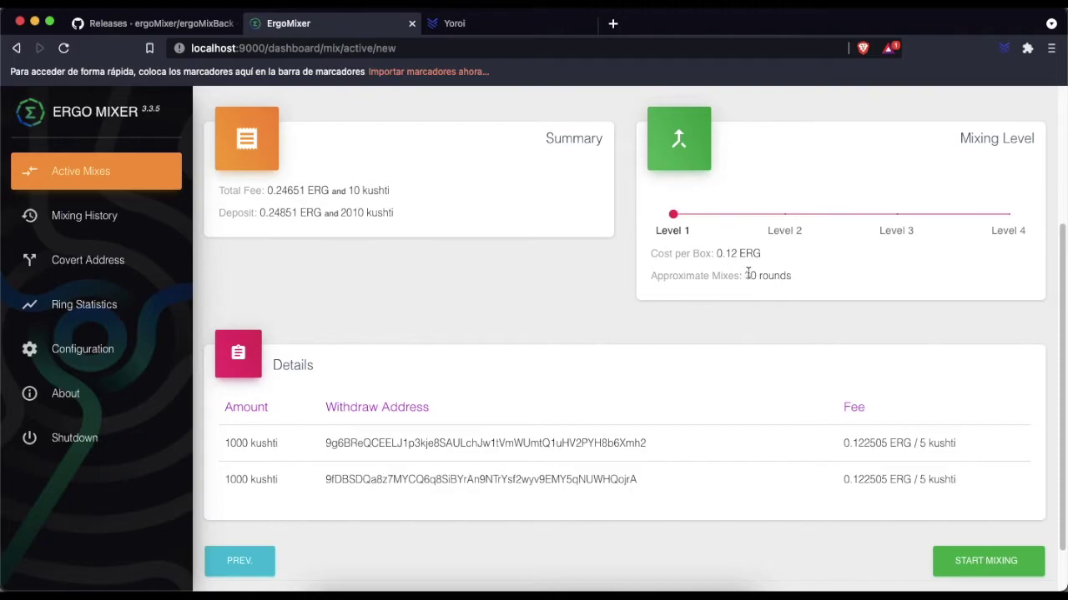
{"action": "left_click", "coordinate": [787, 217]}
{"action": "left_click", "coordinate": [896, 215]}
{"action": "left_click", "coordinate": [1008, 216]}
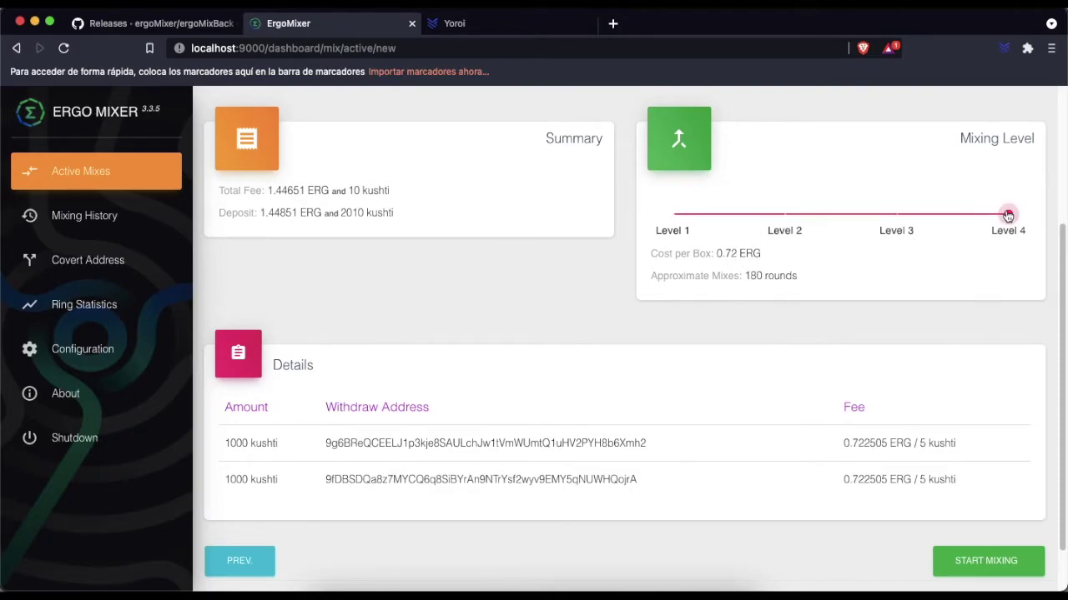
{"action": "left_click", "coordinate": [897, 217]}
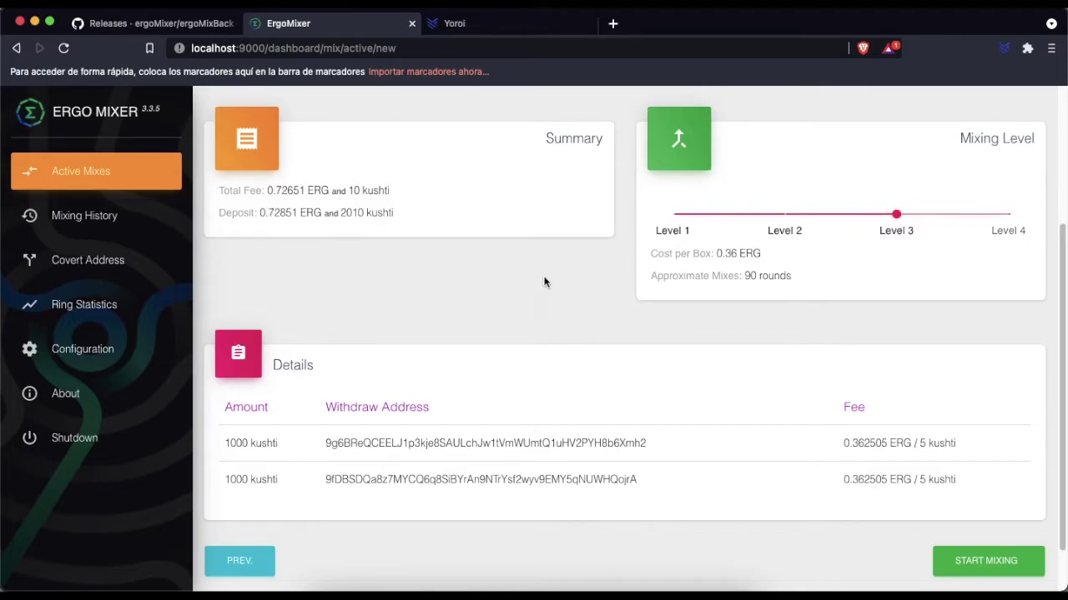
Start mixing the 2000 kushti and copy the new mix's deposit address
{"action": "scroll", "coordinate": [544, 283], "scroll_direction": "up", "scroll_amount": 1}
{"action": "scroll", "coordinate": [544, 284], "scroll_direction": "down", "scroll_amount": 1}
{"action": "left_click", "coordinate": [999, 563]}
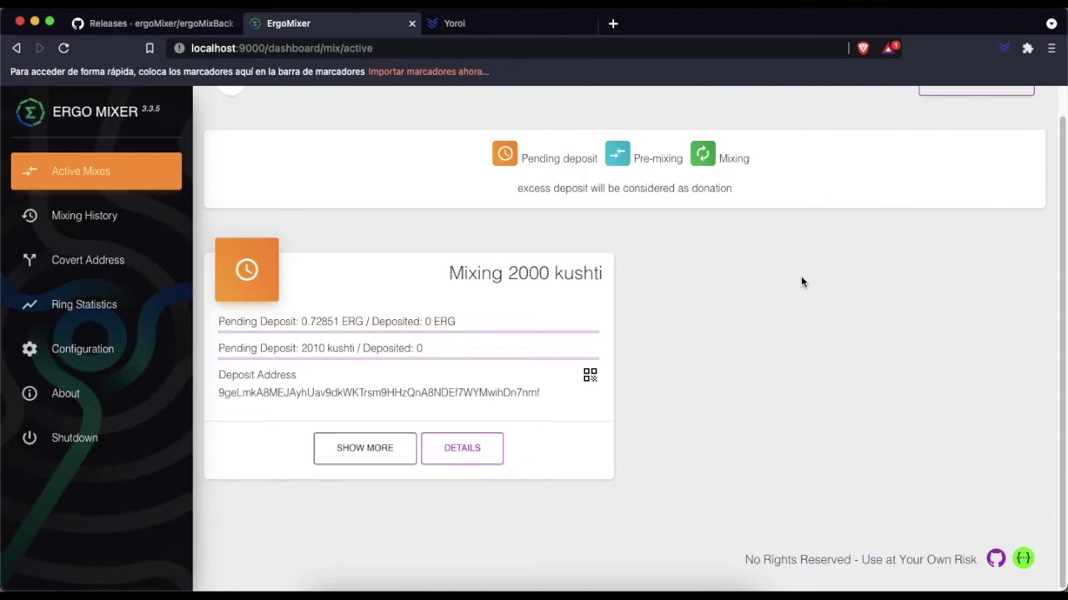
{"action": "left_click", "coordinate": [281, 397]}
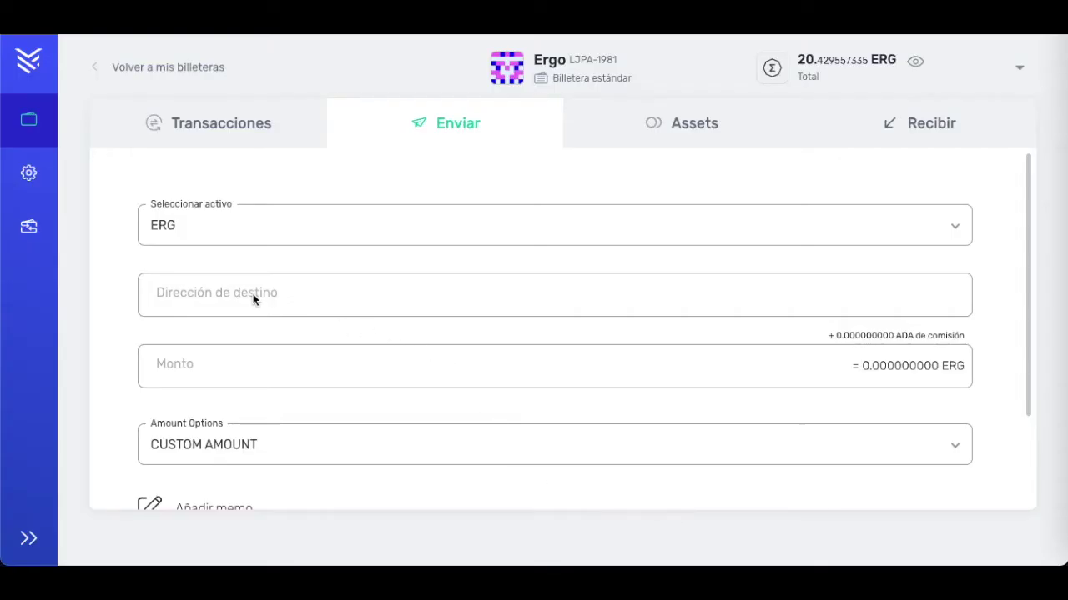
In the funded Yoroi wallet, prepare a transfer of 0.72851 ERG to the mix's deposit address and continue to its confirmation
{"action": "left_click", "coordinate": [252, 294]}
{"action": "key", "text": "super+v"}
{"action": "left_click", "coordinate": [123, 308]}
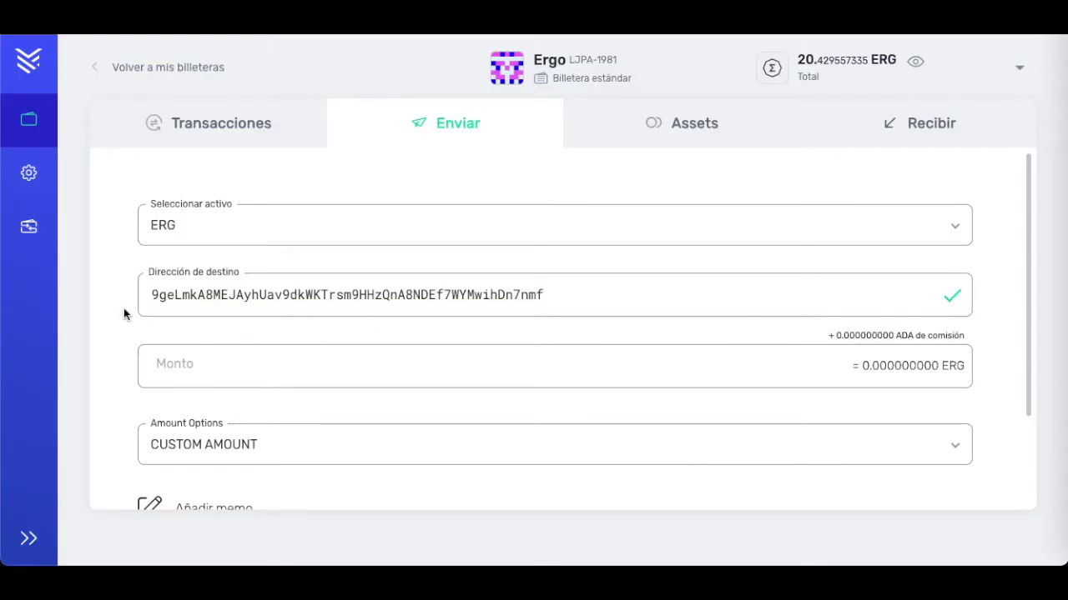
{"action": "left_click", "coordinate": [189, 367]}
{"action": "left_click", "coordinate": [128, 373]}
{"action": "scroll", "coordinate": [126, 372], "scroll_direction": "down", "scroll_amount": 1}
{"action": "scroll", "coordinate": [194, 396], "scroll_direction": "up", "scroll_amount": 1}
{"action": "scroll", "coordinate": [194, 397], "scroll_direction": "down", "scroll_amount": 2}
{"action": "left_click", "coordinate": [542, 444]}
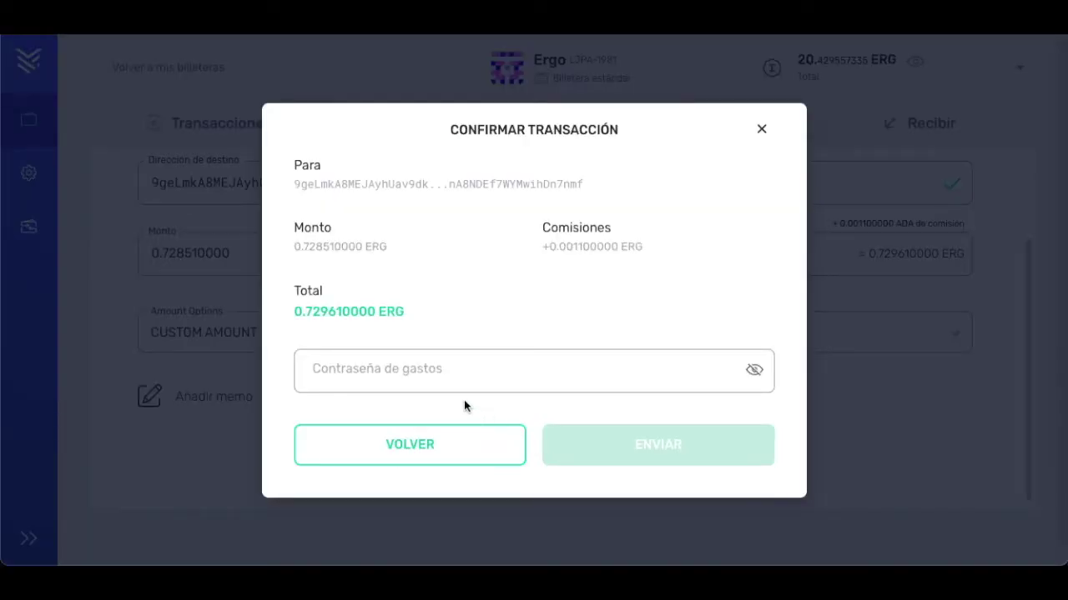
Enter the spending password, send the ERG deposit, and go to the transaction page
{"action": "left_click", "coordinate": [421, 377]}
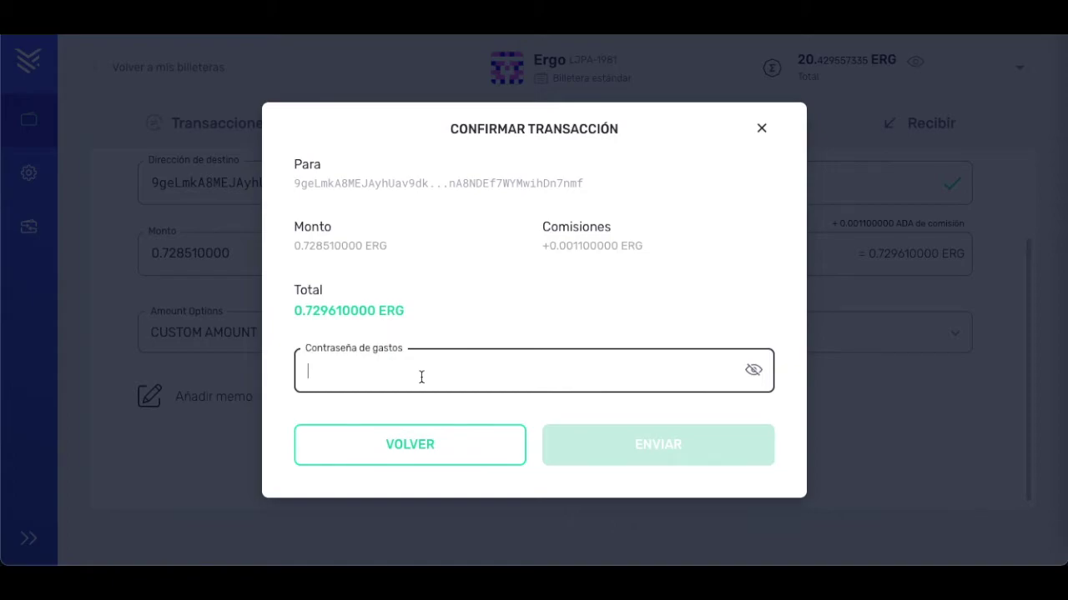
{"action": "type", "text": "•••••••"}
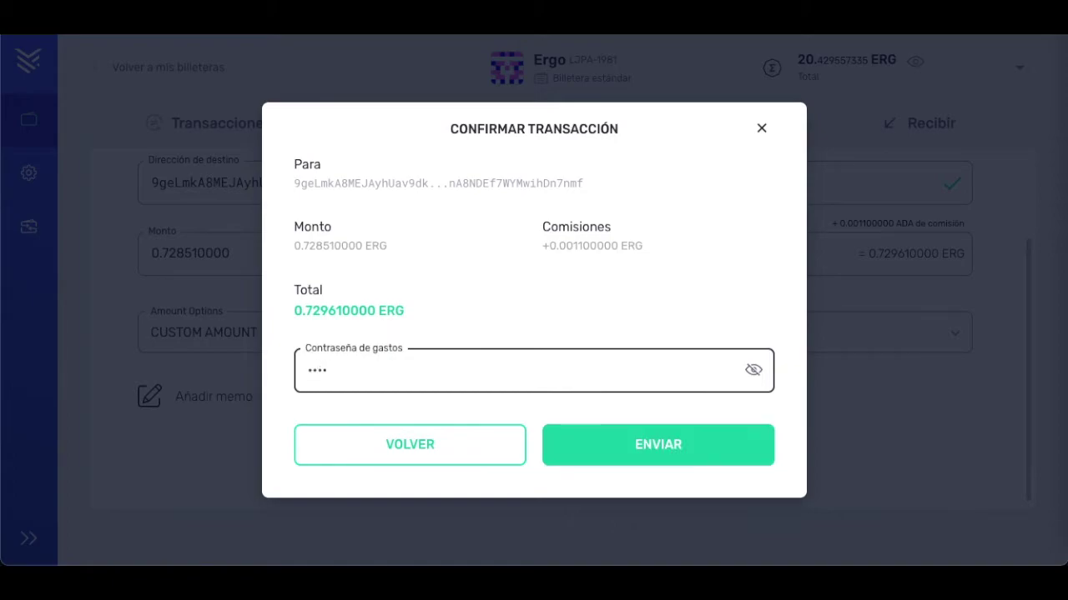
{"action": "type", "text": "••••••••"}
{"action": "left_click", "coordinate": [638, 445]}
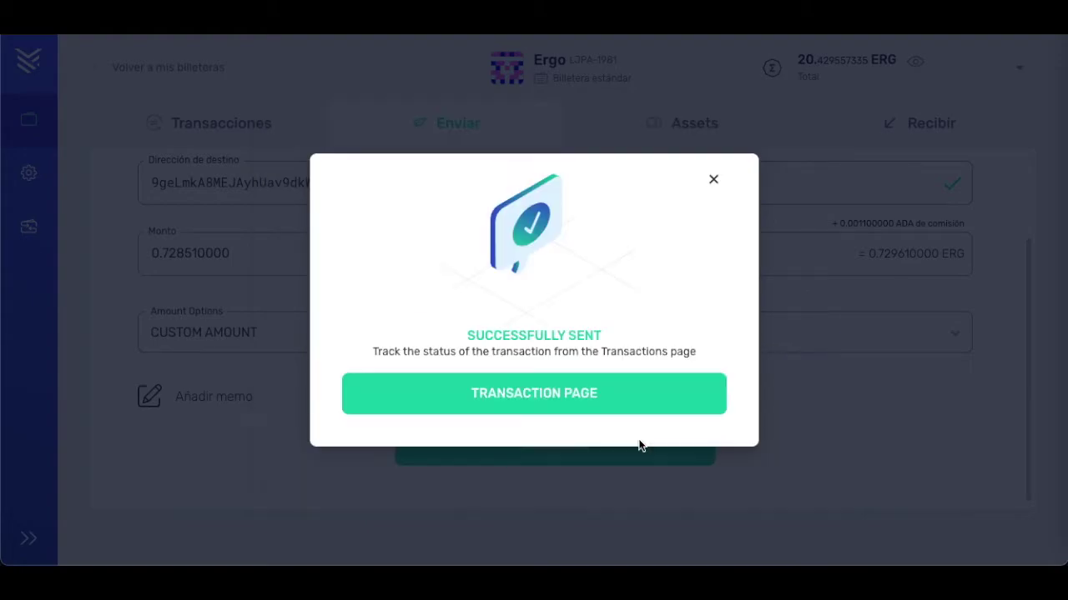
{"action": "left_click", "coordinate": [535, 402]}
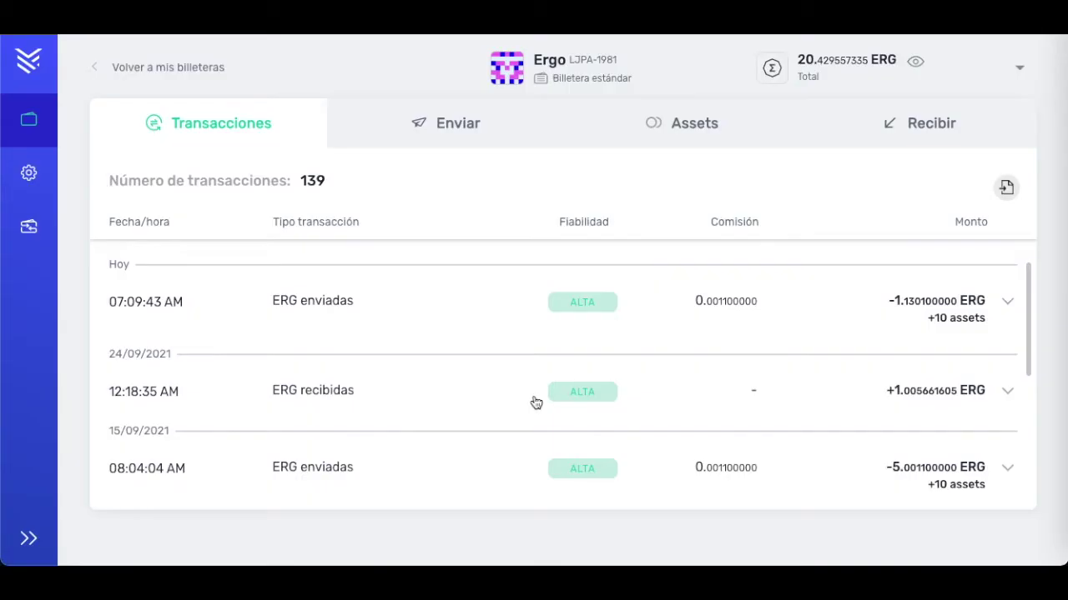
Begin a second transfer to the mix's deposit address with the amount 2010
{"action": "left_click", "coordinate": [459, 122]}
{"action": "left_click", "coordinate": [158, 295]}
{"action": "key", "text": "ctrl+v"}
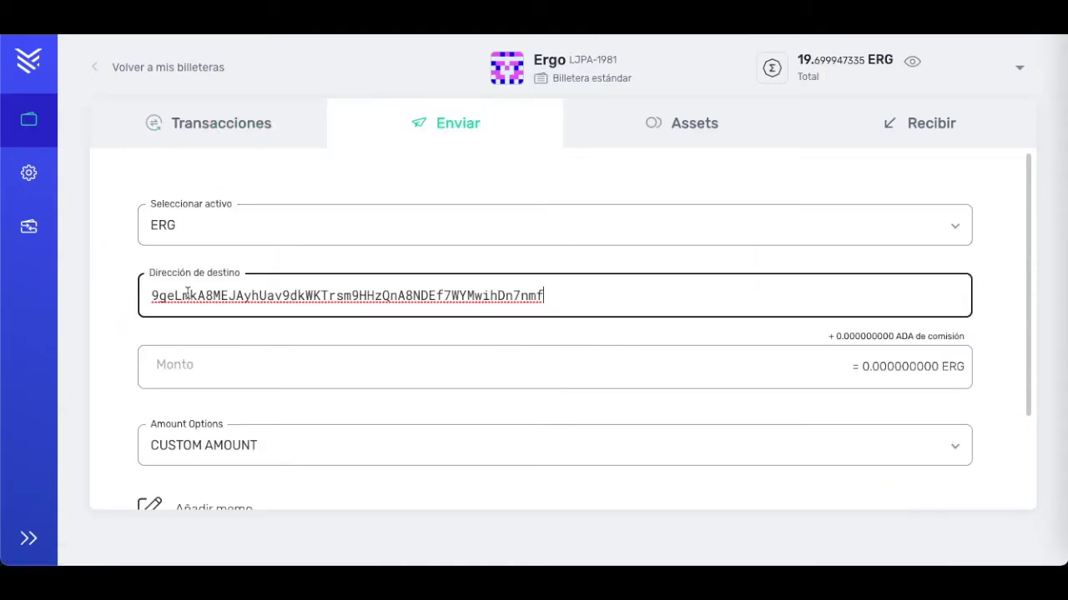
{"action": "left_click", "coordinate": [174, 363]}
{"action": "type", "text": "2010"}
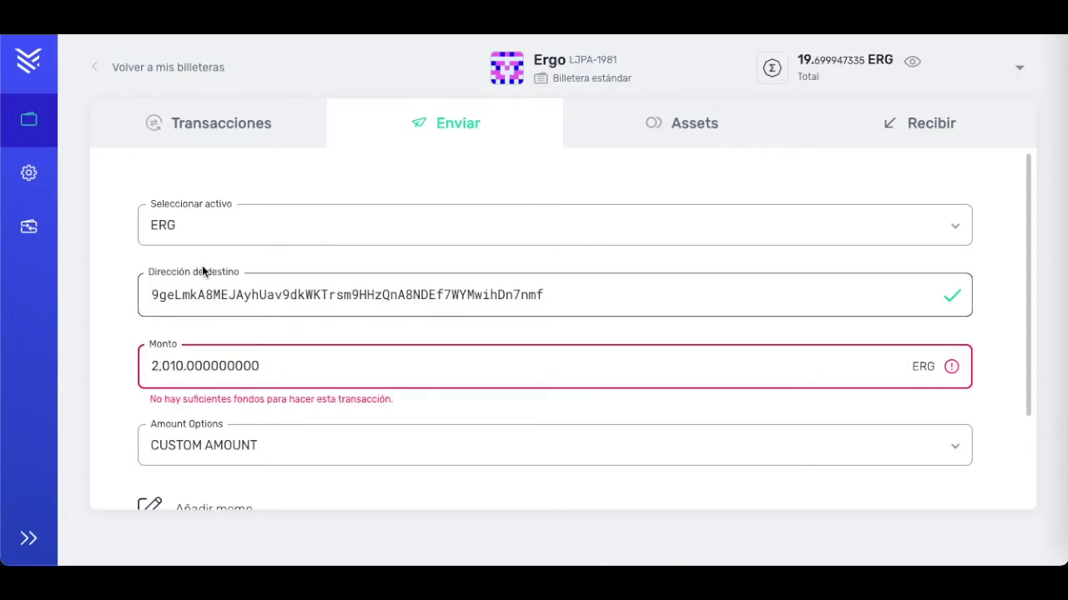
Change the asset to send to KUSHTI, set the amount to 2010, and continue to the confirmation
{"action": "left_click", "coordinate": [212, 236]}
{"action": "scroll", "coordinate": [250, 434], "scroll_direction": "down", "scroll_amount": 2}
{"action": "scroll", "coordinate": [256, 448], "scroll_direction": "down", "scroll_amount": 3}
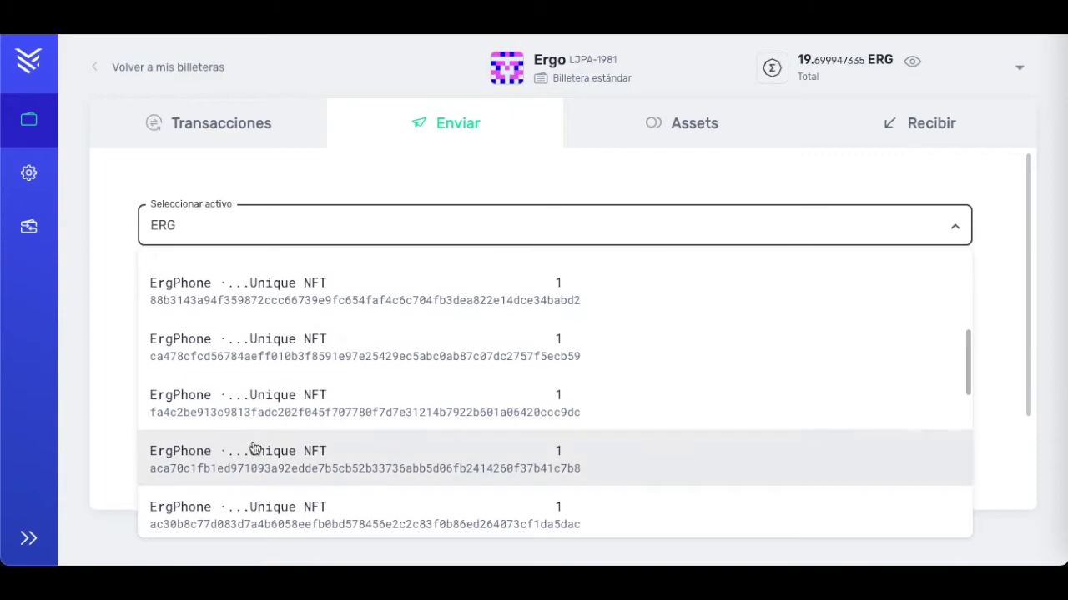
{"action": "scroll", "coordinate": [250, 446], "scroll_direction": "up", "scroll_amount": 1}
{"action": "left_click", "coordinate": [209, 289]}
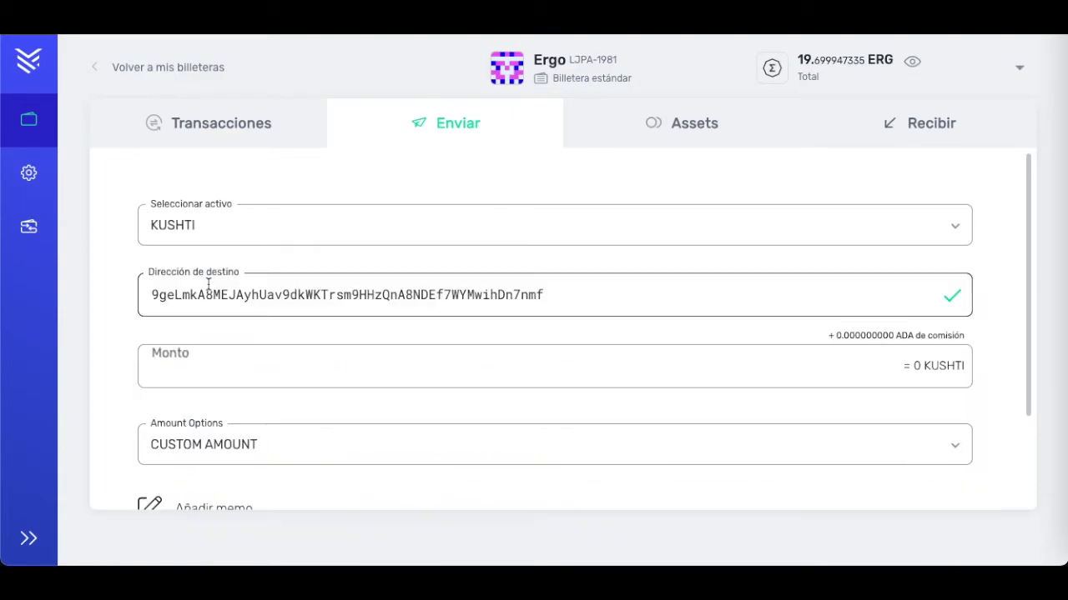
{"action": "left_click", "coordinate": [194, 359]}
{"action": "type", "text": "2010"}
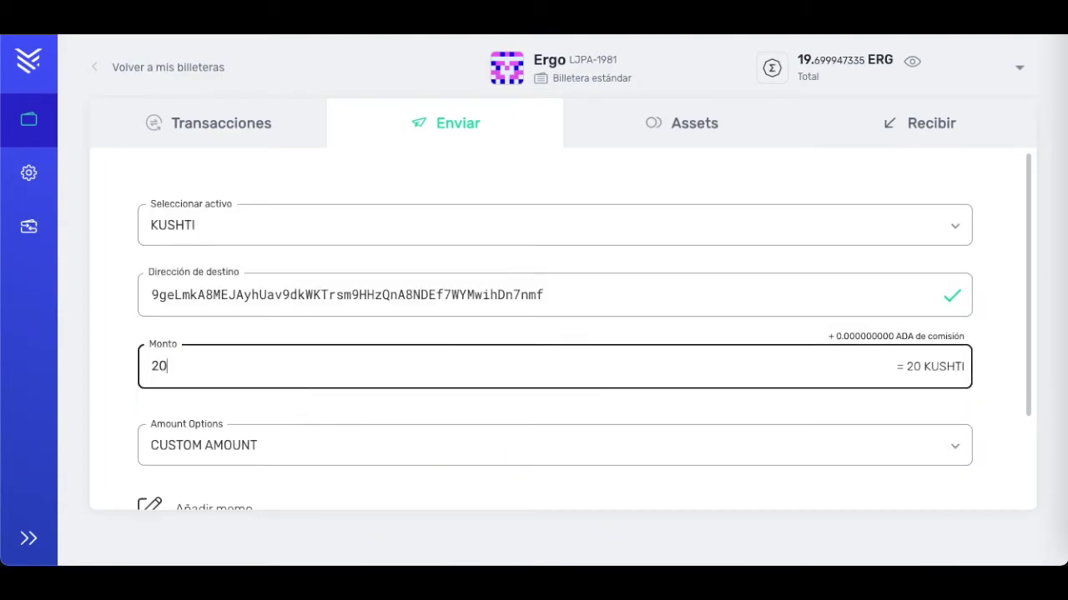
{"action": "left_click", "coordinate": [117, 321]}
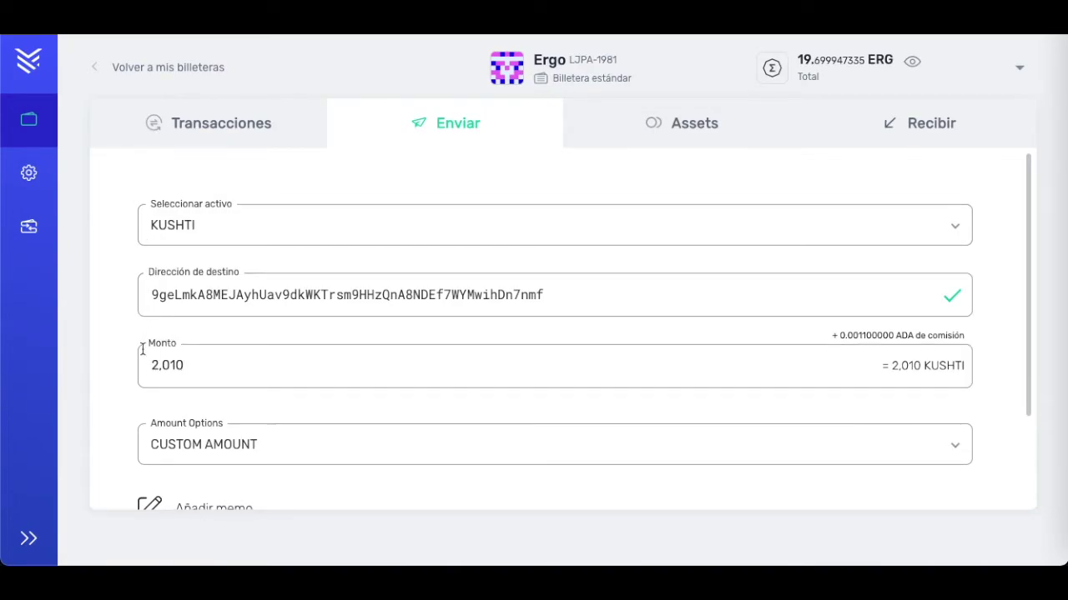
{"action": "scroll", "coordinate": [376, 417], "scroll_direction": "down", "scroll_amount": 2}
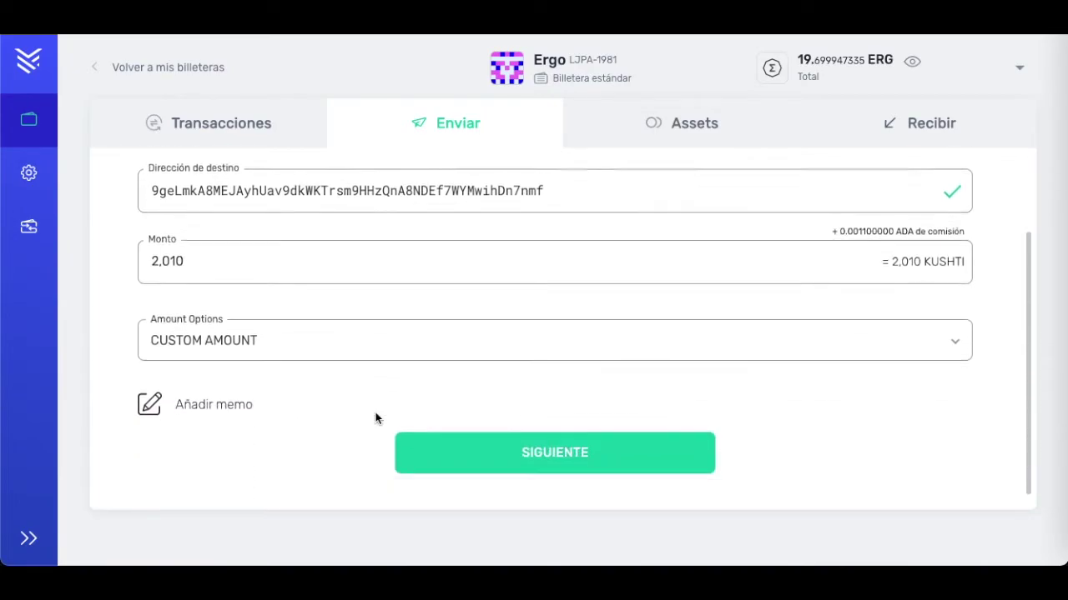
{"action": "left_click", "coordinate": [564, 444]}
Authorize the kushti transfer with the spending password, send it, and go to the transaction page
{"action": "left_click", "coordinate": [461, 396]}
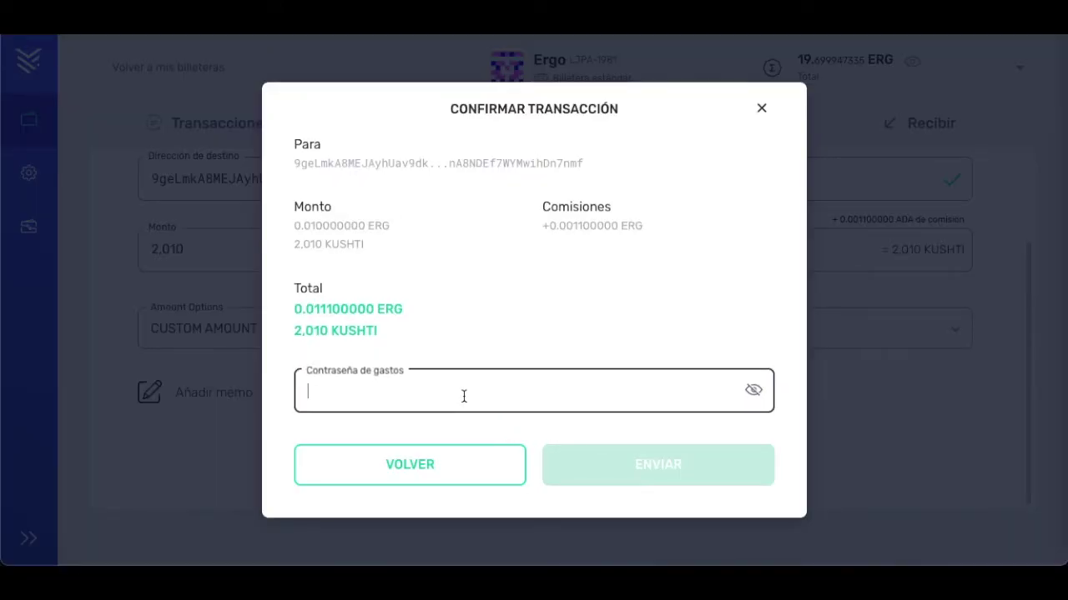
{"action": "type", "text": "••••••"}
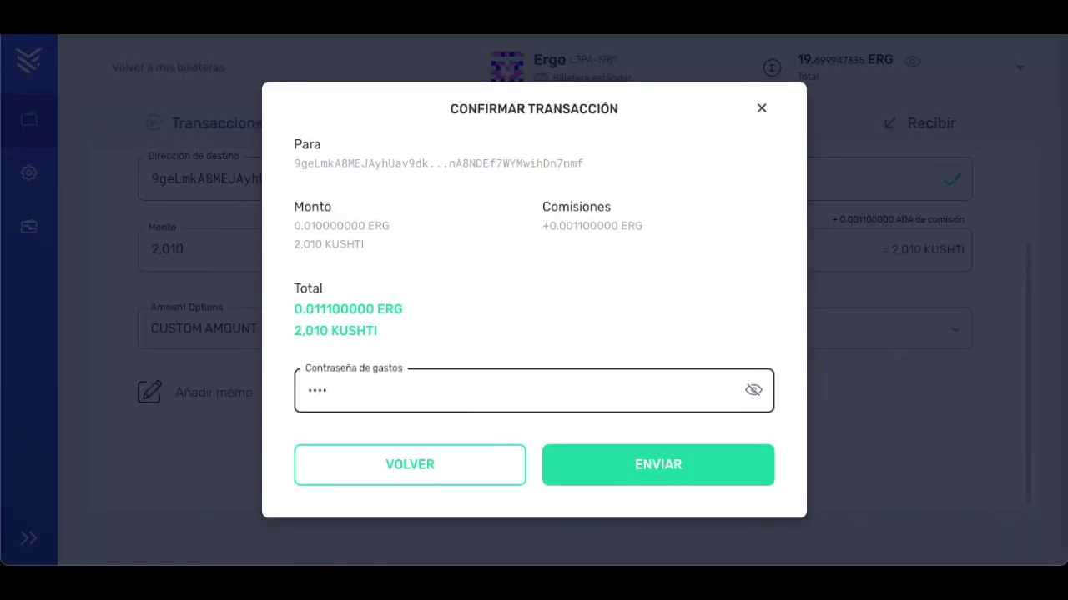
{"action": "type", "text": "•••••••••"}
{"action": "left_click", "coordinate": [628, 464]}
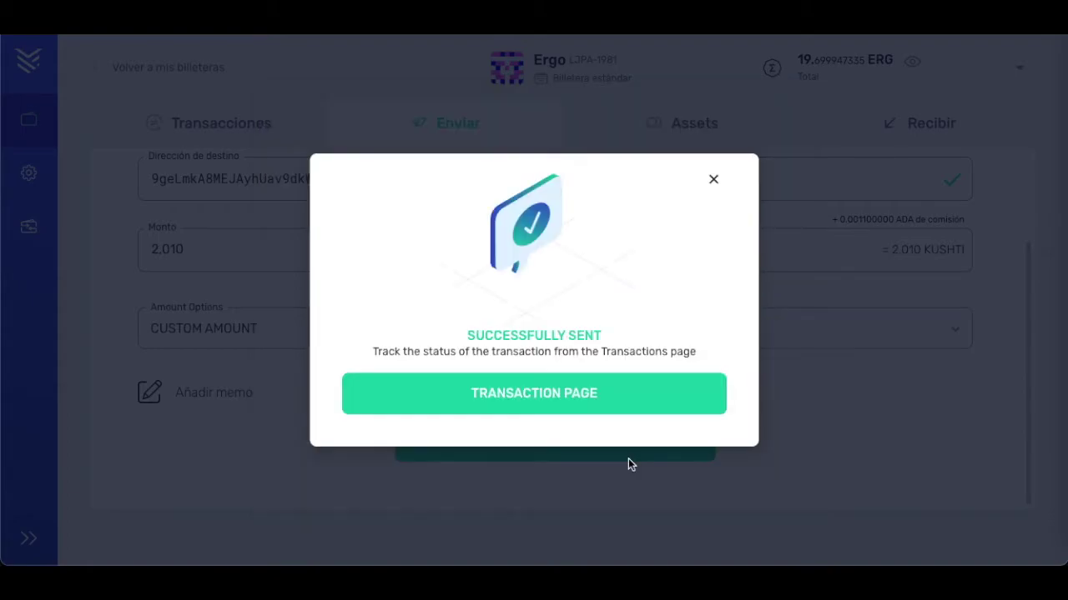
{"action": "left_click", "coordinate": [537, 405]}
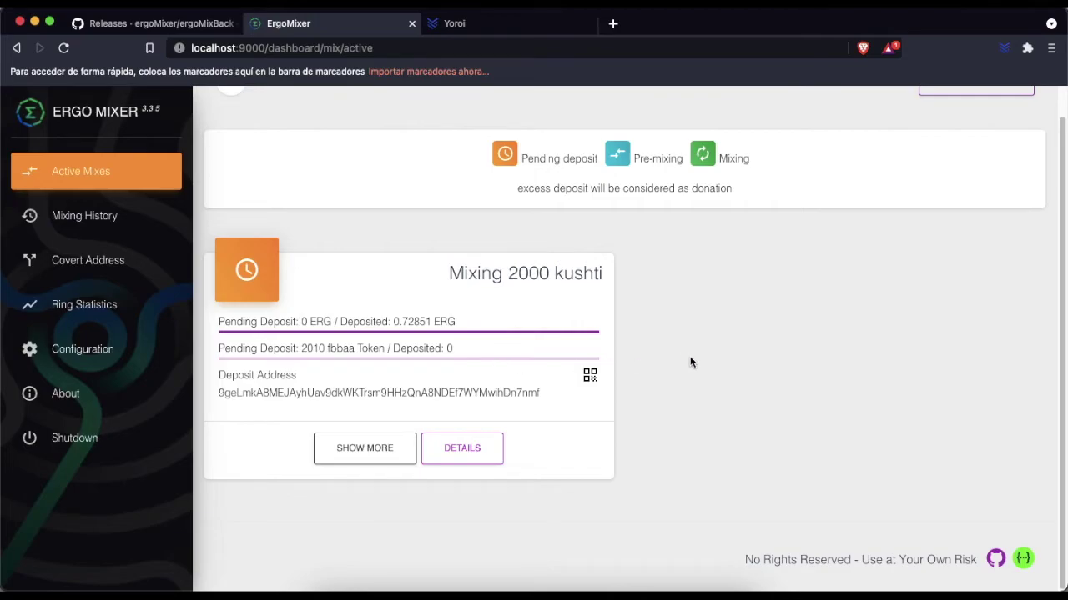
Open the details of the active 2000 kushti mix in ErgoMixer
{"action": "scroll", "coordinate": [721, 359], "scroll_direction": "up", "scroll_amount": 1}
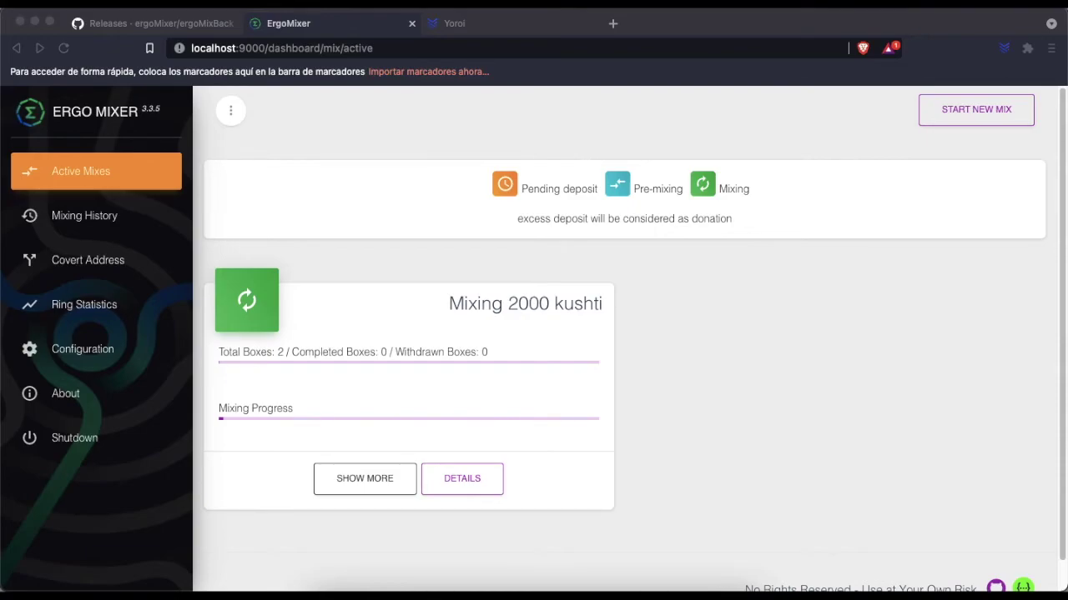
{"action": "scroll", "coordinate": [764, 397], "scroll_direction": "down", "scroll_amount": 1}
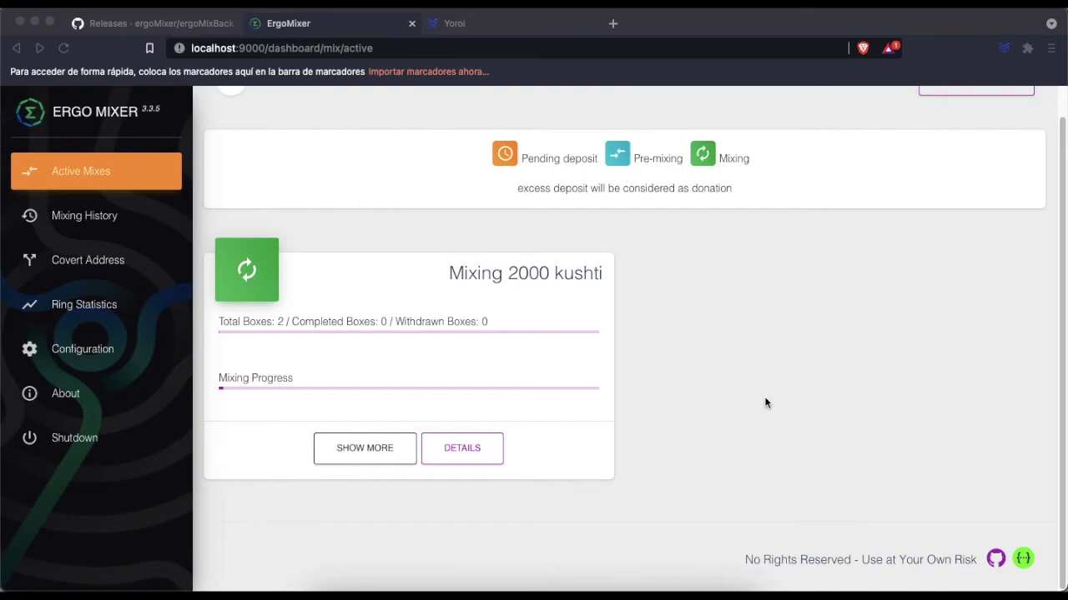
{"action": "left_click", "coordinate": [459, 447]}
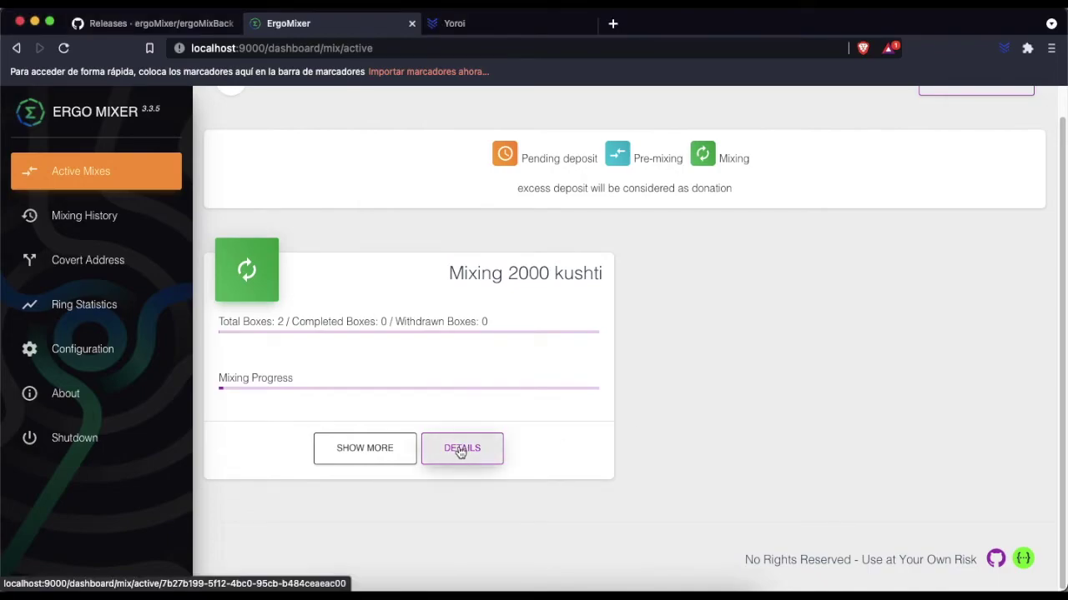
{"action": "left_click", "coordinate": [460, 450]}
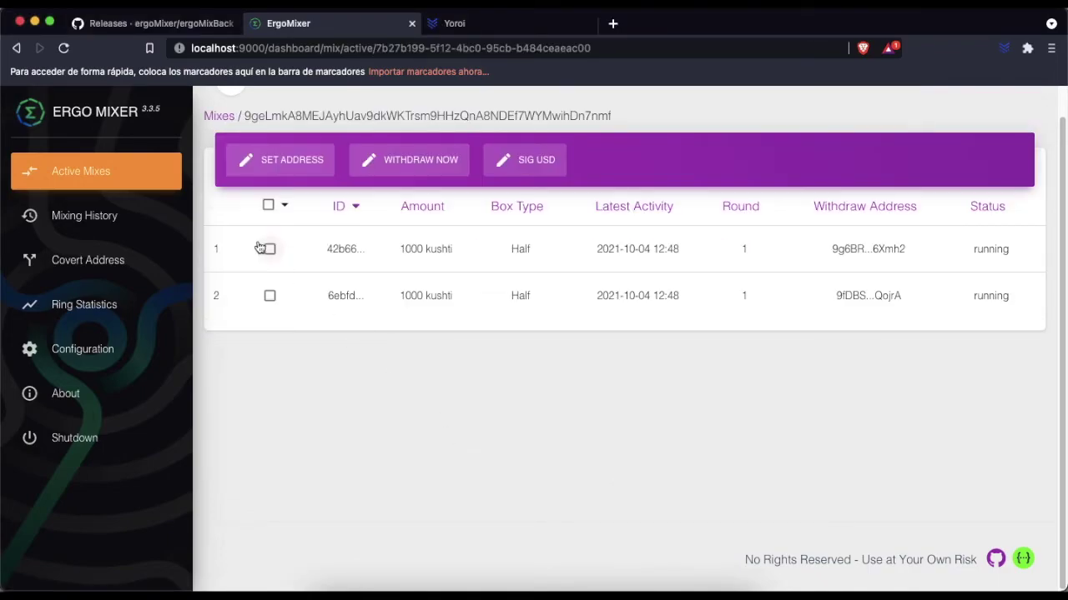
Select the first 1000 kushti box and withdraw it immediately to its withdraw address
{"action": "left_click", "coordinate": [269, 250]}
{"action": "left_click", "coordinate": [408, 158]}
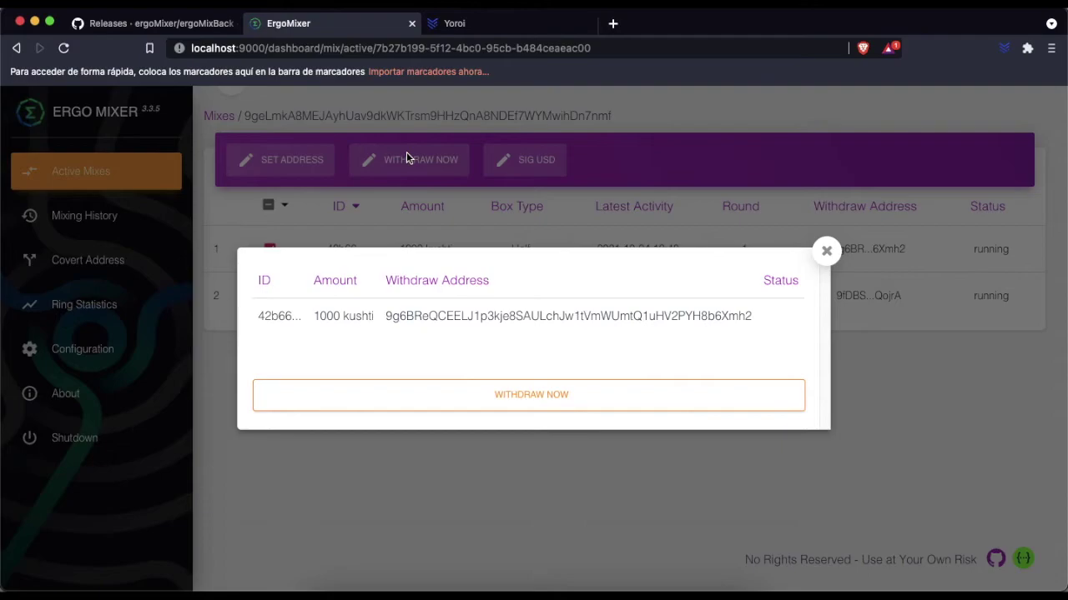
{"action": "left_click", "coordinate": [528, 406]}
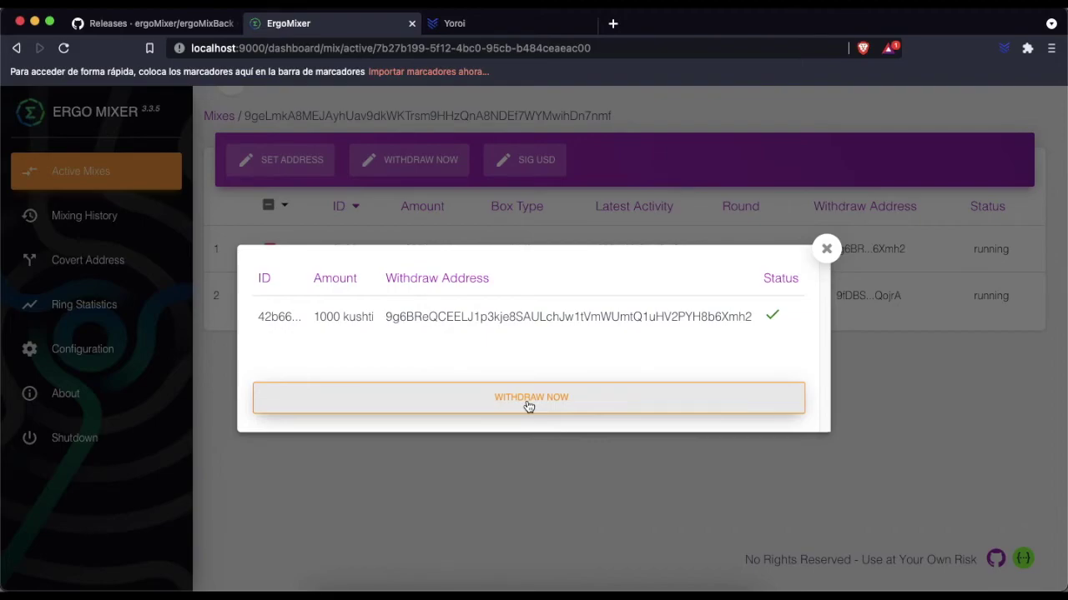
Close the withdrawal dialog, view the first box's withdrawal transaction in Ergo Explorer, and check its confirmation status
{"action": "left_click", "coordinate": [827, 250]}
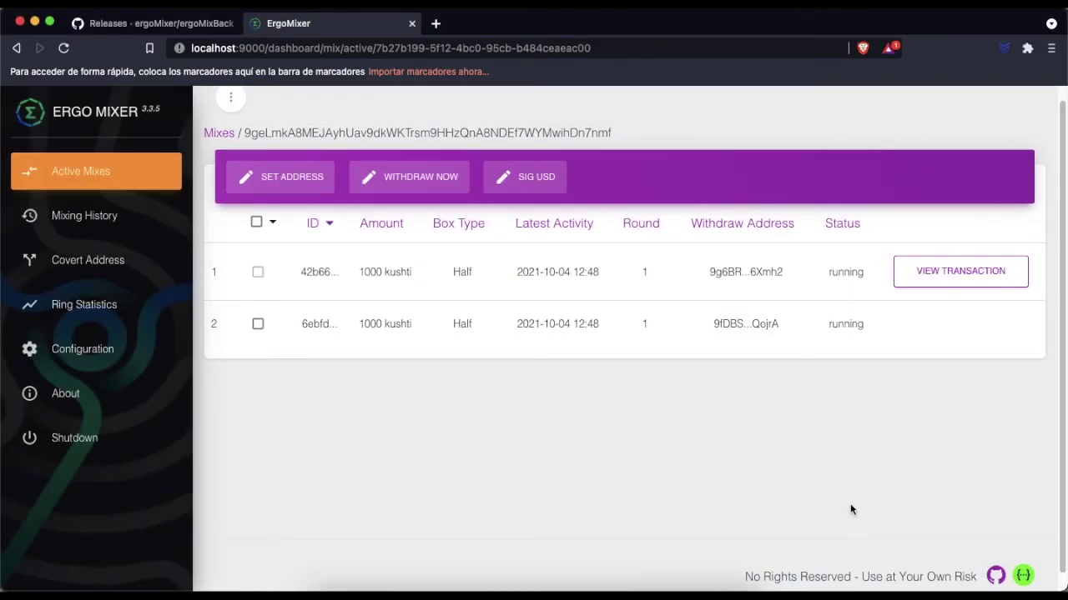
{"action": "left_click", "coordinate": [943, 275]}
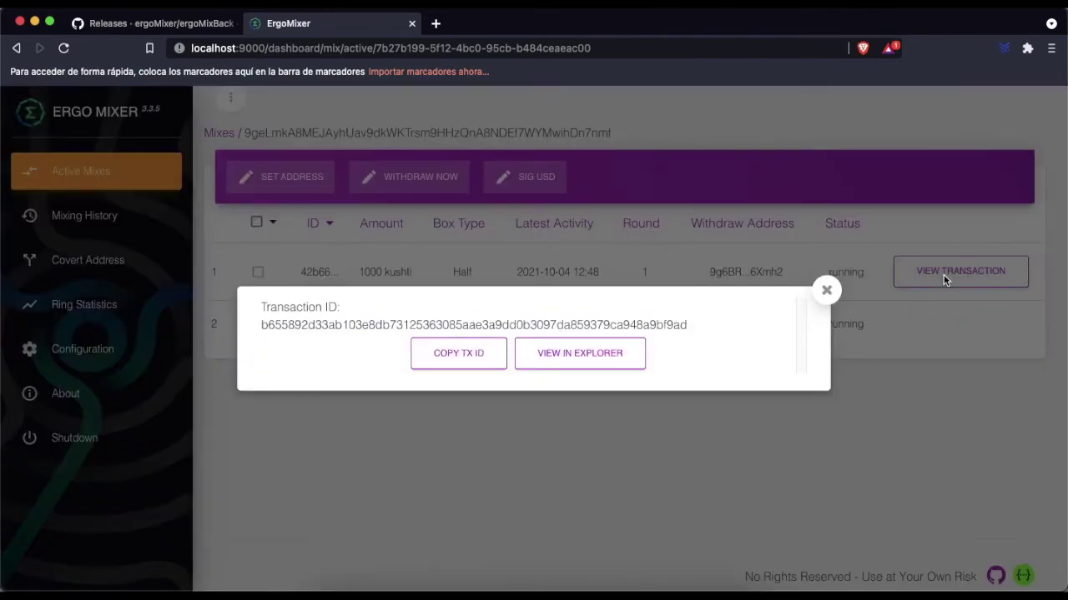
{"action": "left_click", "coordinate": [573, 351]}
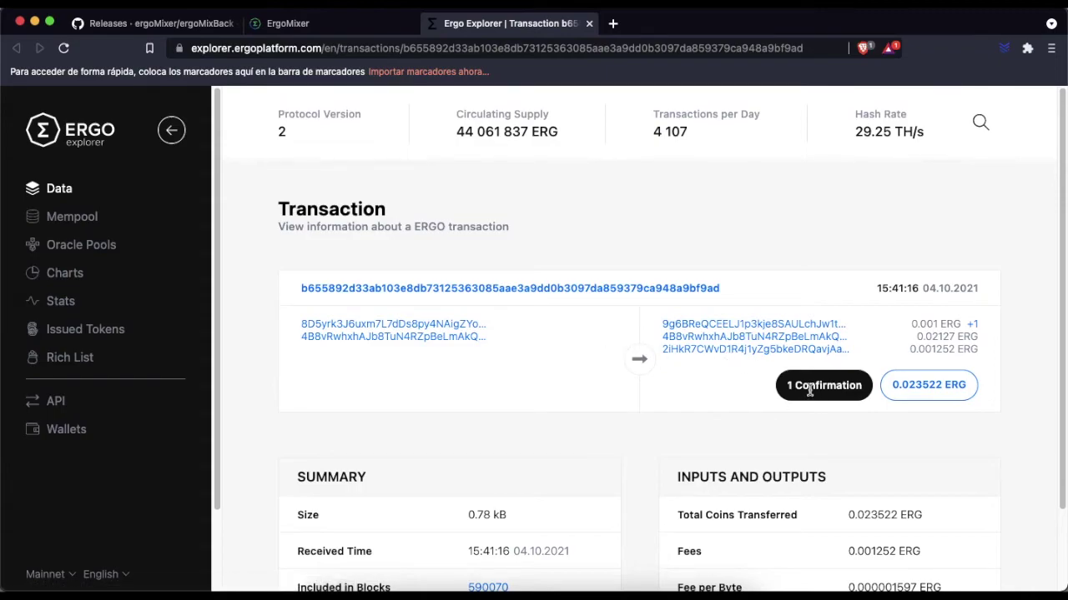
{"action": "left_click_drag", "start_coordinate": [786, 386], "coordinate": [873, 397]}
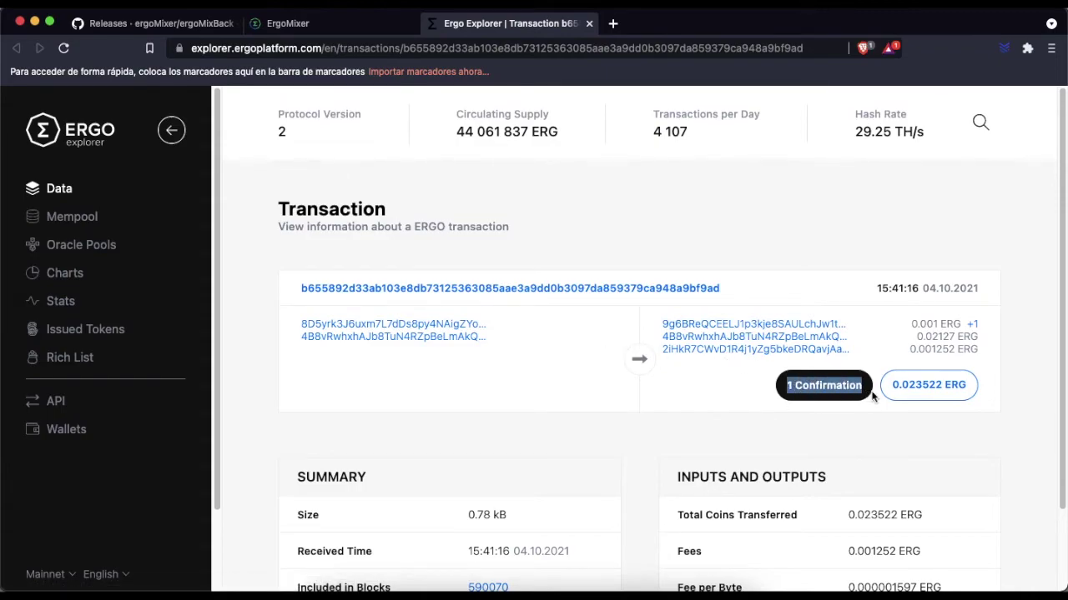
{"action": "left_click", "coordinate": [554, 397]}
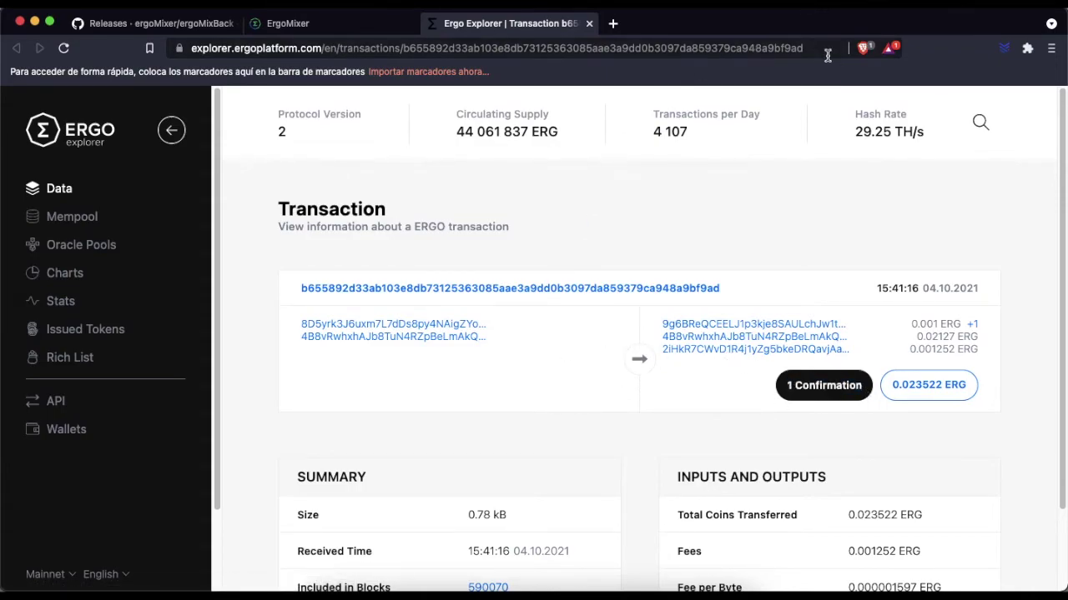
Switch to the Yoroi wallet, expand the received kushti transaction's details, and check the assets available to send
{"action": "left_click", "coordinate": [1003, 48]}
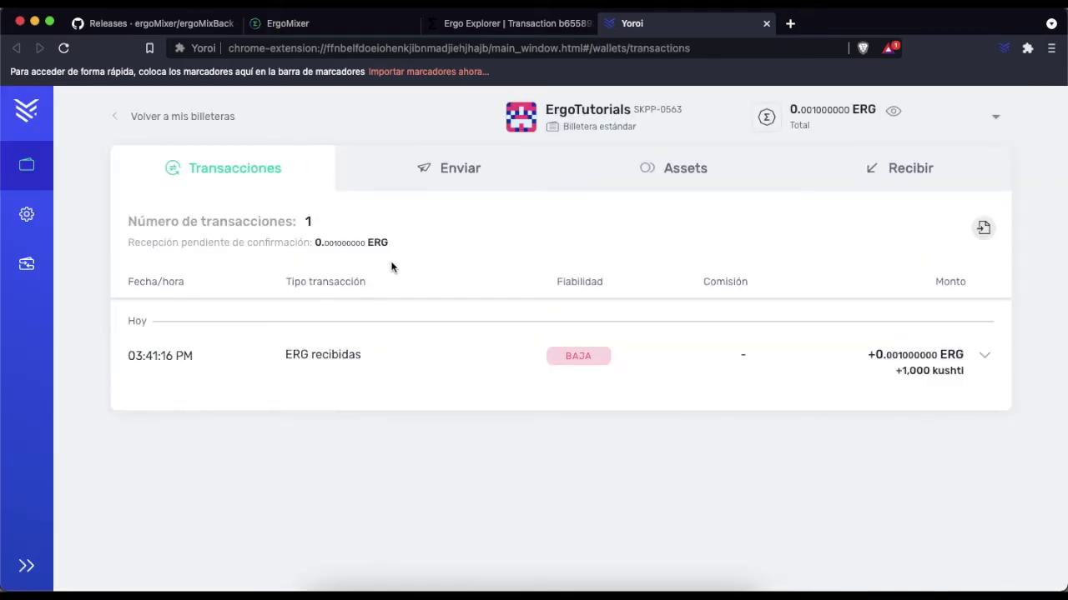
{"action": "left_click", "coordinate": [401, 372]}
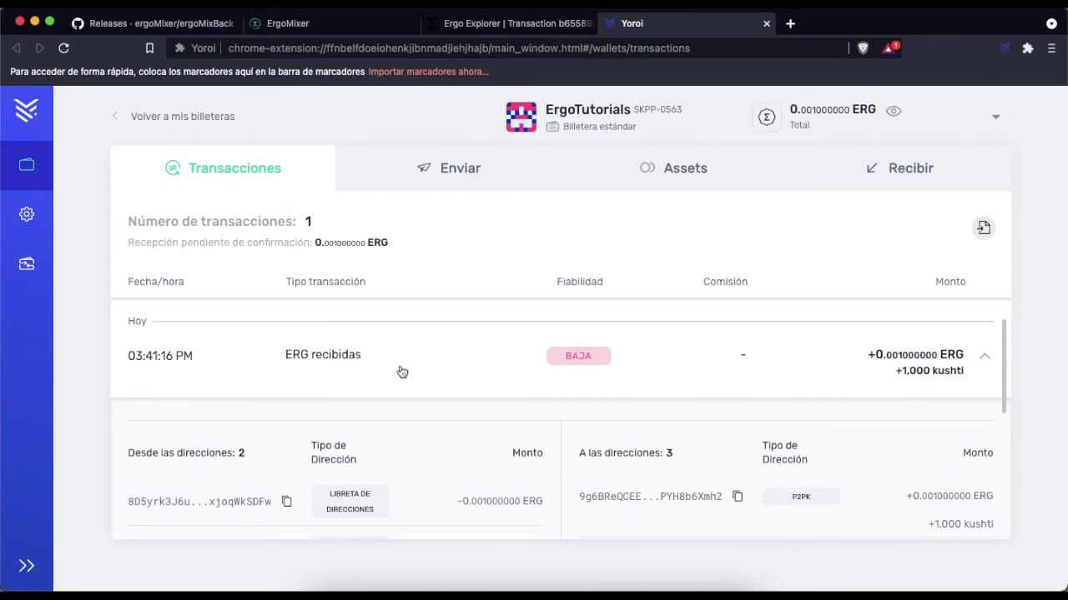
{"action": "left_click", "coordinate": [480, 167]}
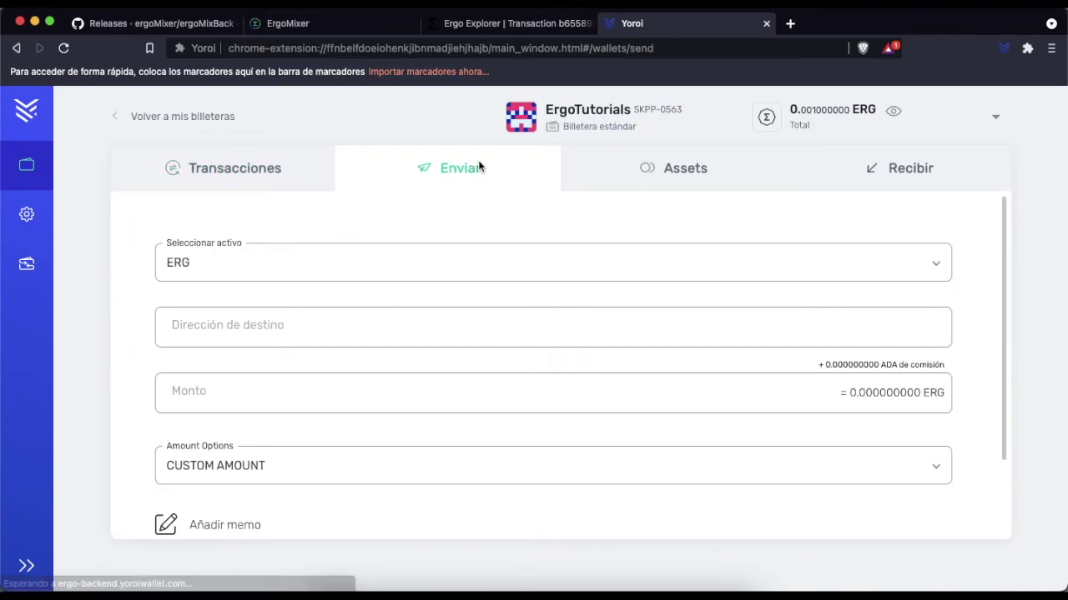
{"action": "left_click", "coordinate": [439, 270]}
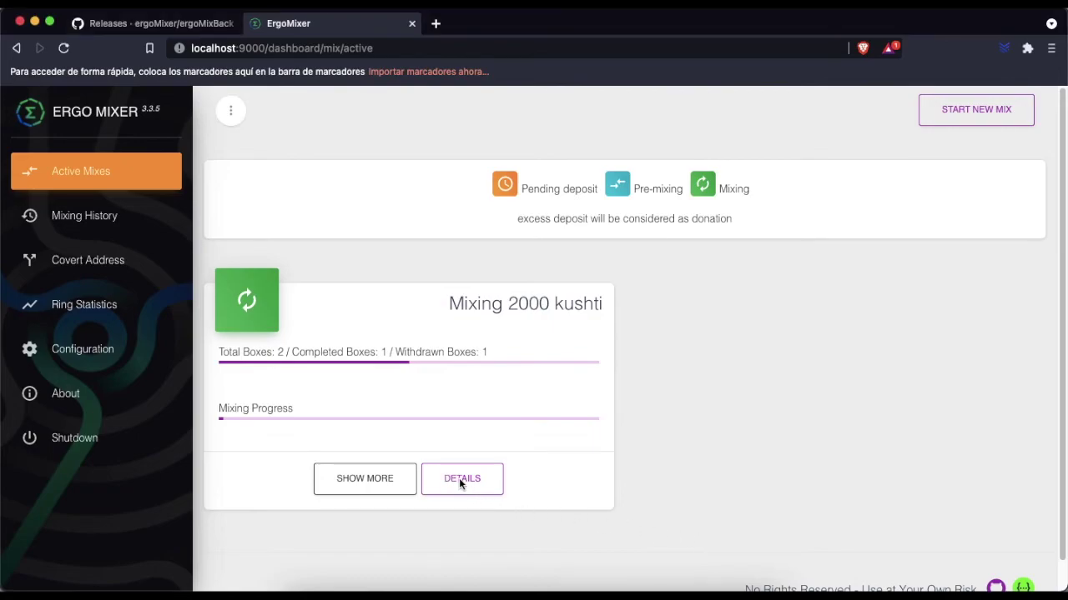
Open the 2000 kushti mix's details in ErgoMixer and withdraw the second 1000 kushti box immediately to its withdraw address
{"action": "left_click", "coordinate": [461, 481]}
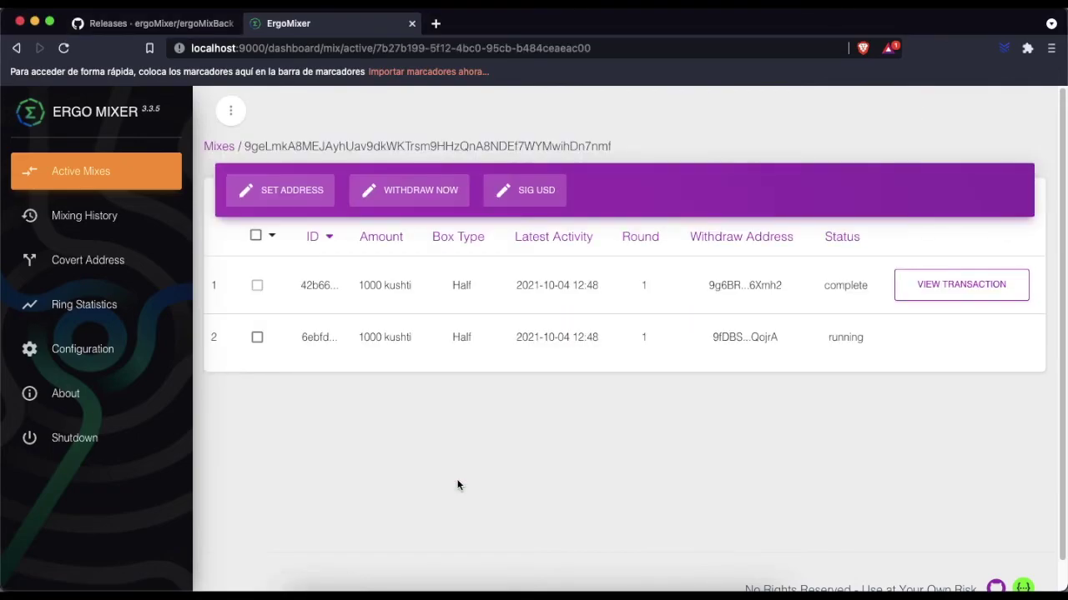
{"action": "left_click", "coordinate": [256, 338]}
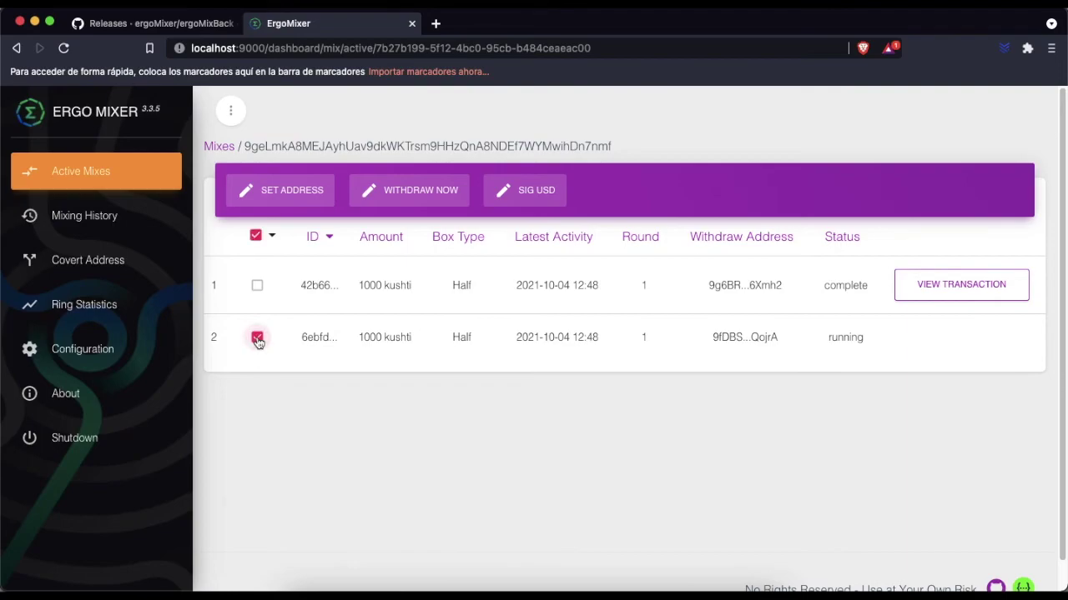
{"action": "left_click", "coordinate": [401, 192]}
{"action": "left_click", "coordinate": [517, 400]}
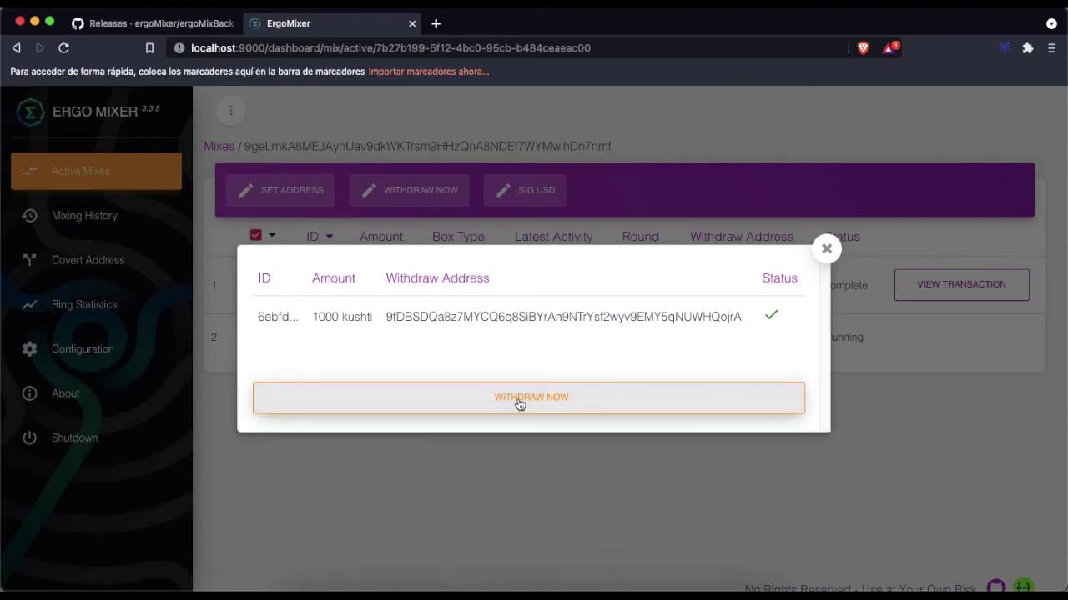
{"action": "left_click", "coordinate": [827, 251]}
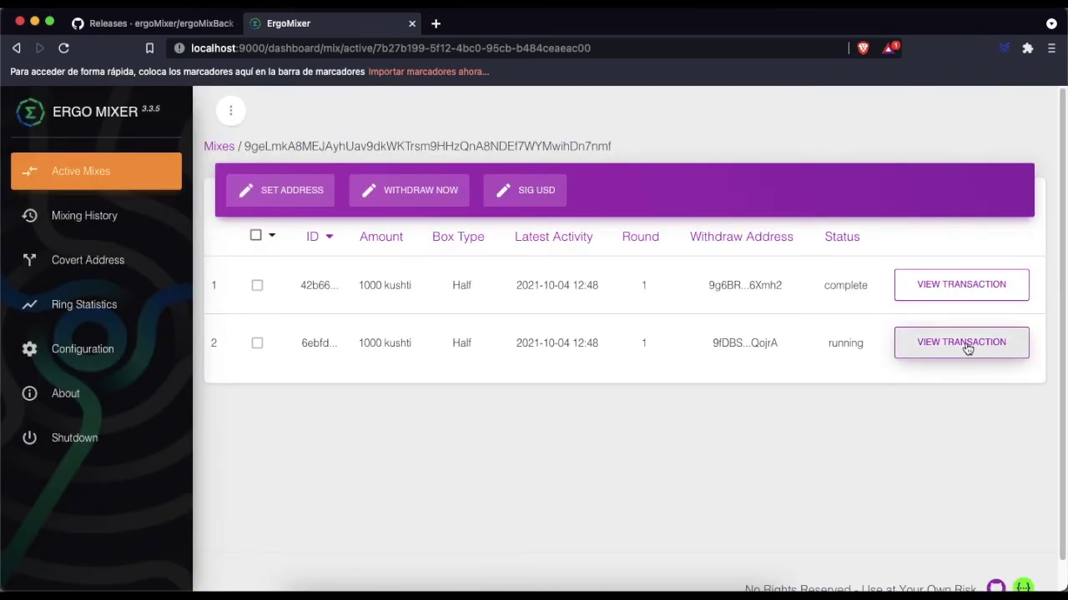
View the second box's withdrawal transaction in Ergo Explorer, then return to the active mixes in ErgoMixer
{"action": "left_click", "coordinate": [955, 343]}
{"action": "left_click", "coordinate": [567, 357]}
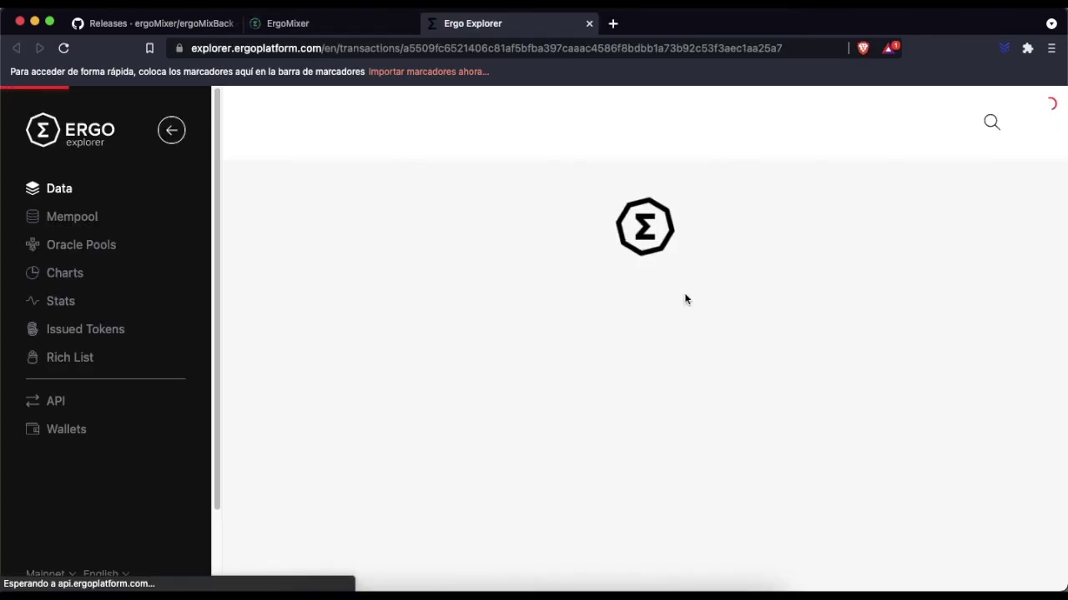
{"action": "left_click", "coordinate": [297, 25]}
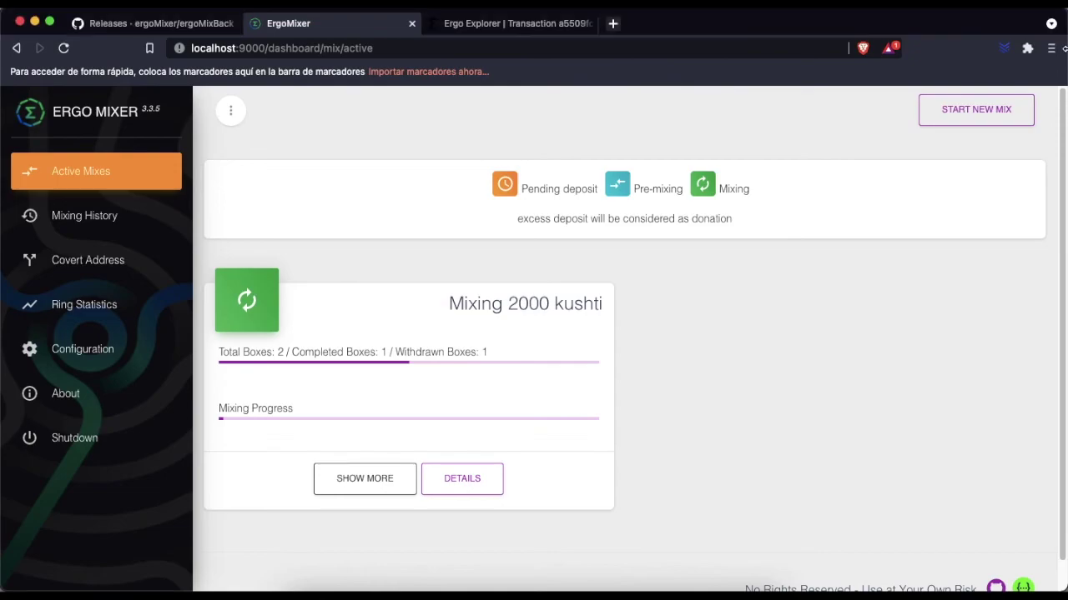
Switch to Yoroi, check the received transactions, and choose kushti as the asset to send to inspect its available balance
{"action": "left_click", "coordinate": [1004, 49]}
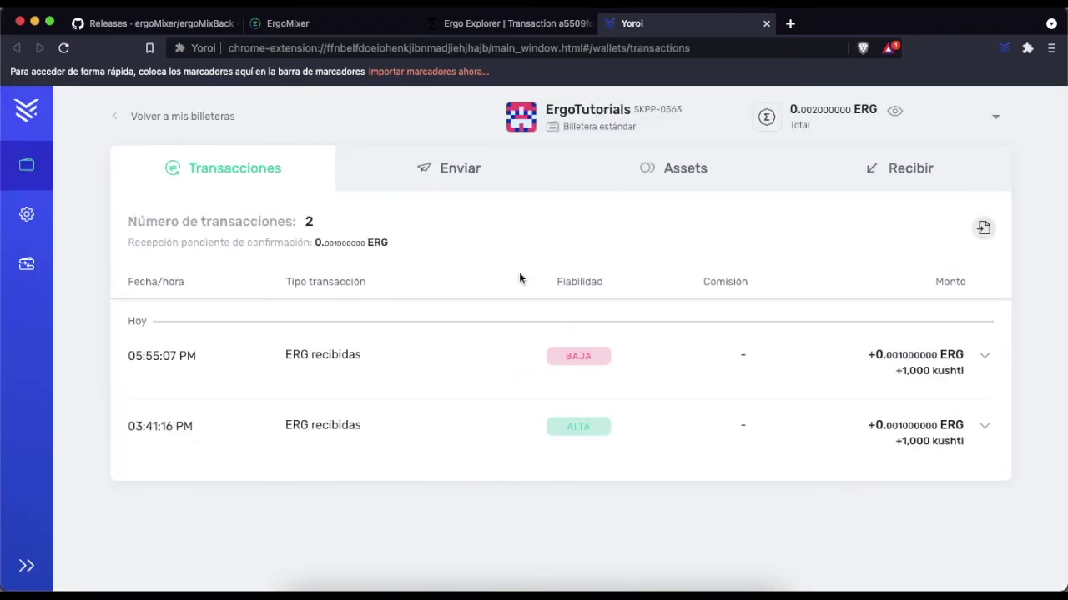
{"action": "left_click", "coordinate": [465, 172]}
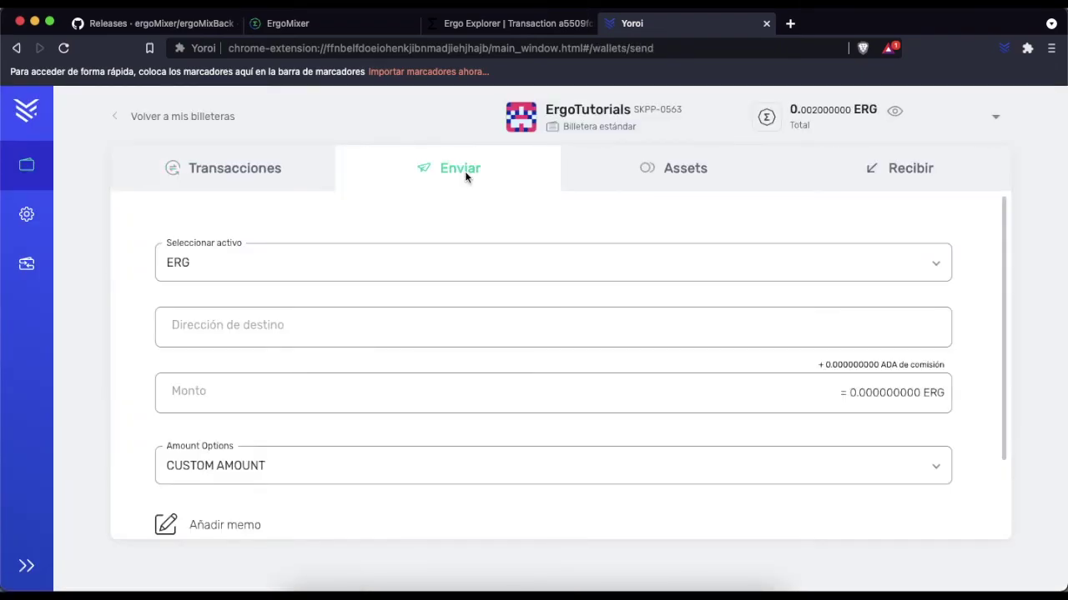
{"action": "left_click", "coordinate": [427, 262]}
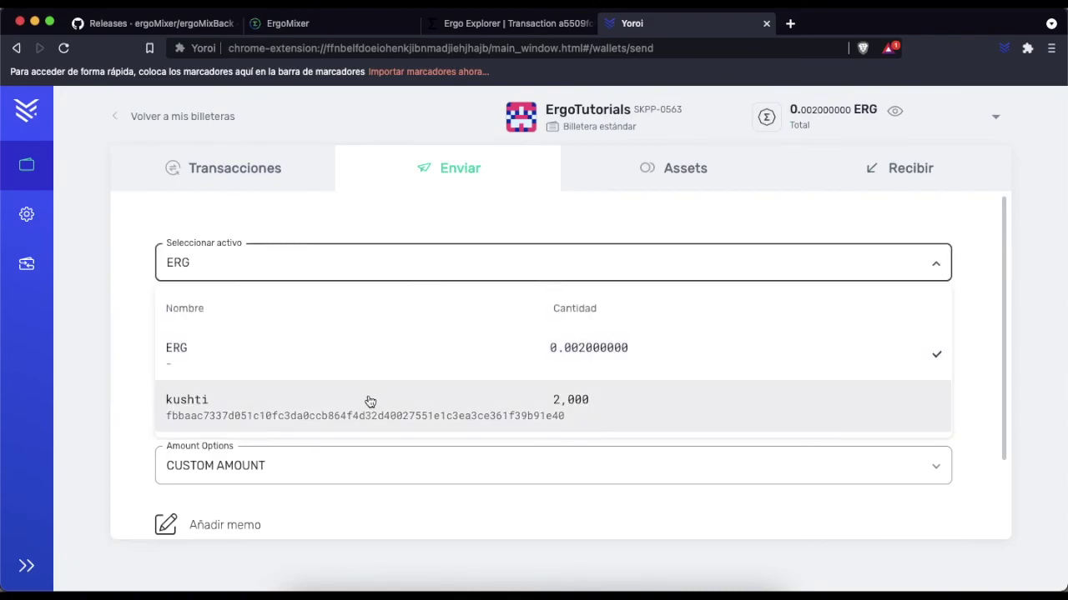
{"action": "left_click", "coordinate": [376, 401]}
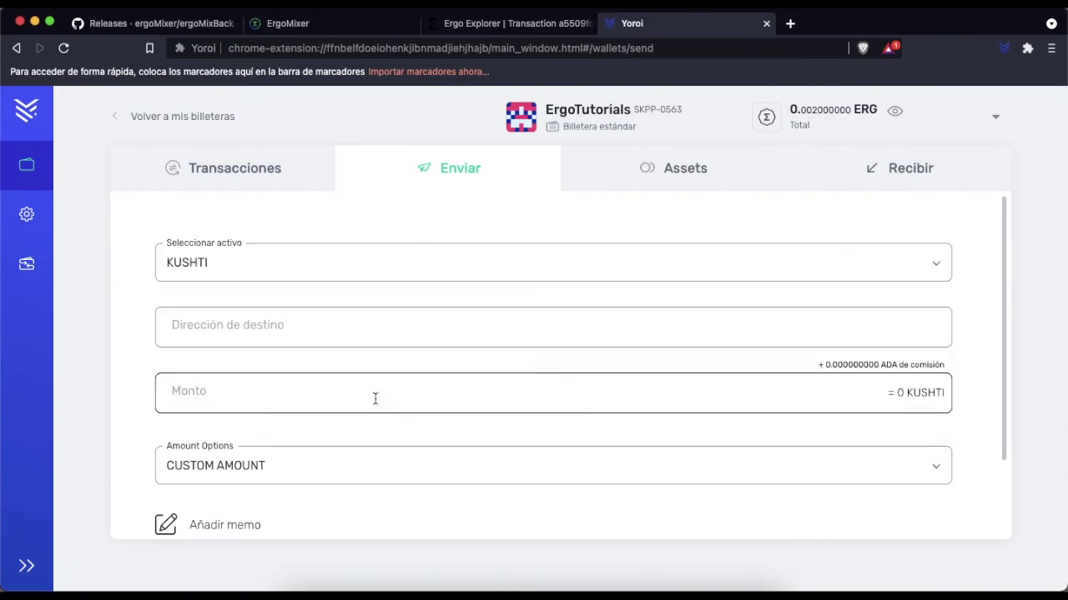
Return to ErgoMixer, check the active mixes, and review the 2000 kushti mix's details in the mixing history before returning to the history list
{"action": "key", "text": "super+2"}
{"action": "right_click", "coordinate": [748, 295]}
{"action": "left_click", "coordinate": [775, 339]}
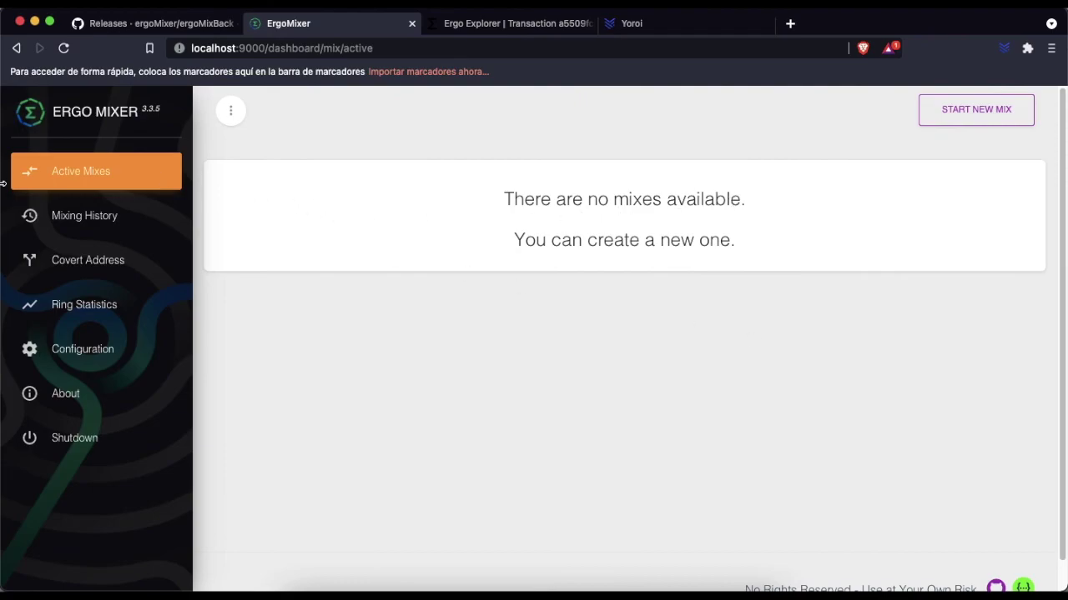
{"action": "left_click", "coordinate": [88, 216]}
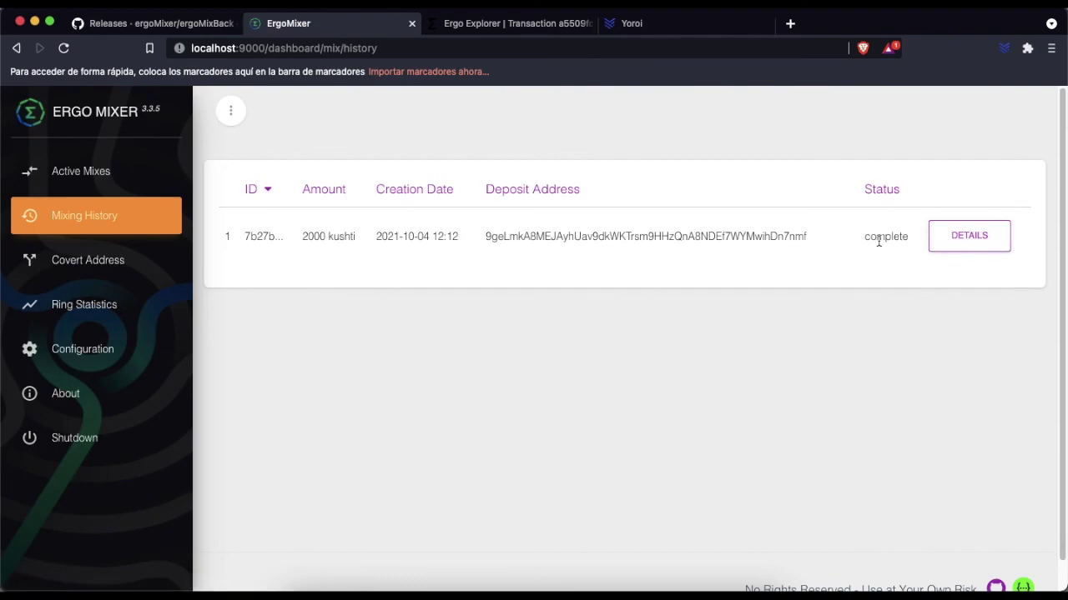
{"action": "left_click", "coordinate": [954, 244]}
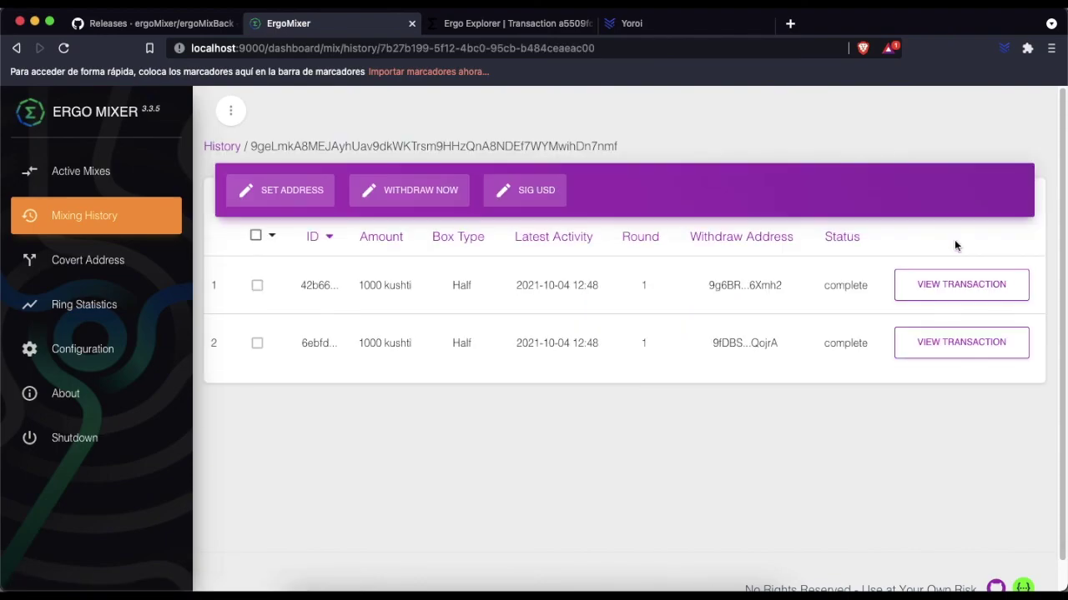
{"action": "left_click", "coordinate": [84, 218]}
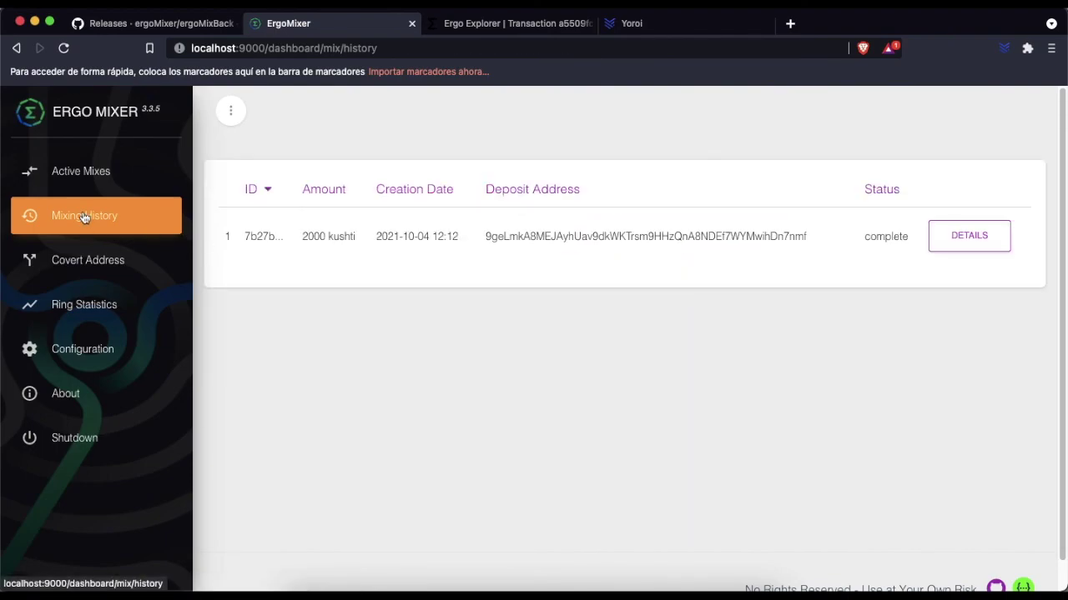